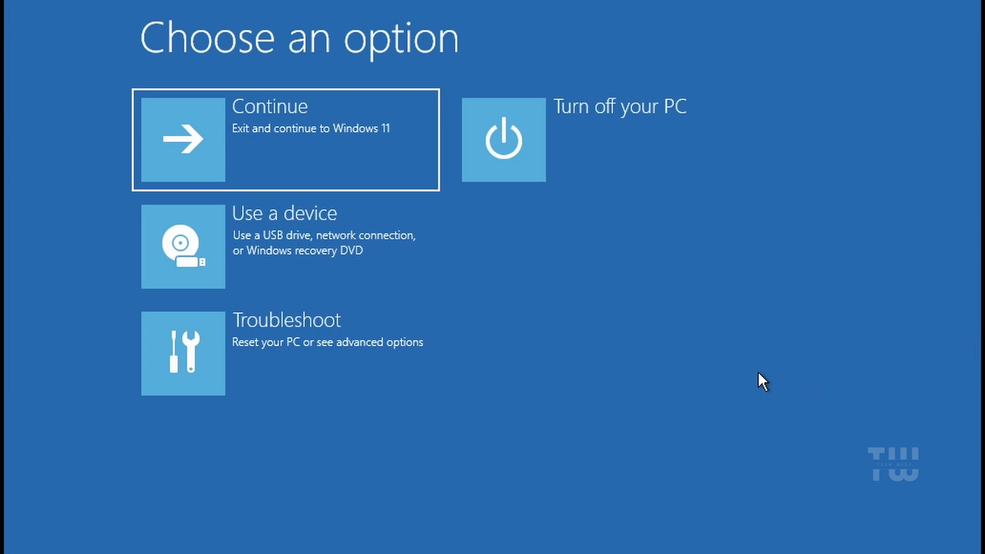
Step: Launch Command Prompt via Troubleshoot > Advanced options, opening at X:\Windows\System32
click(239, 347)
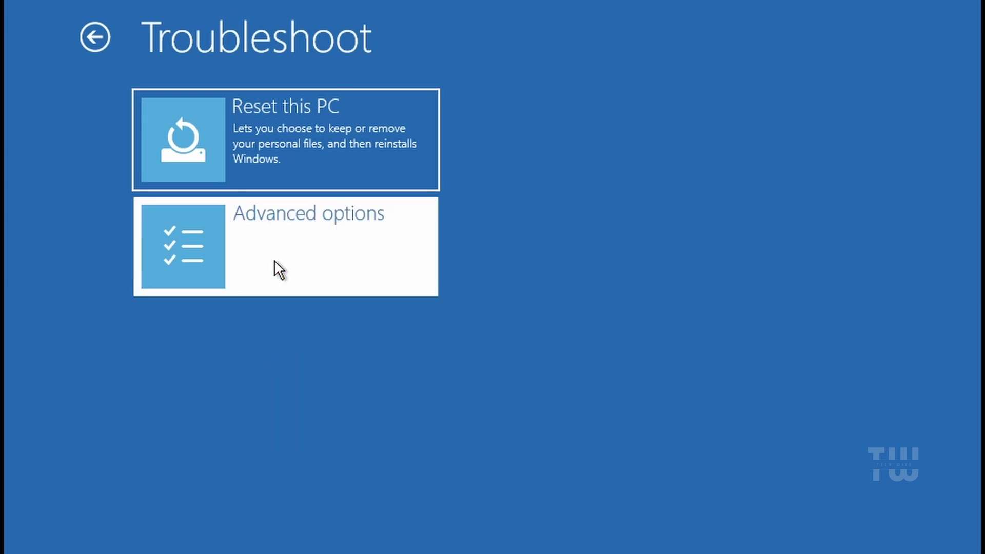
click(274, 261)
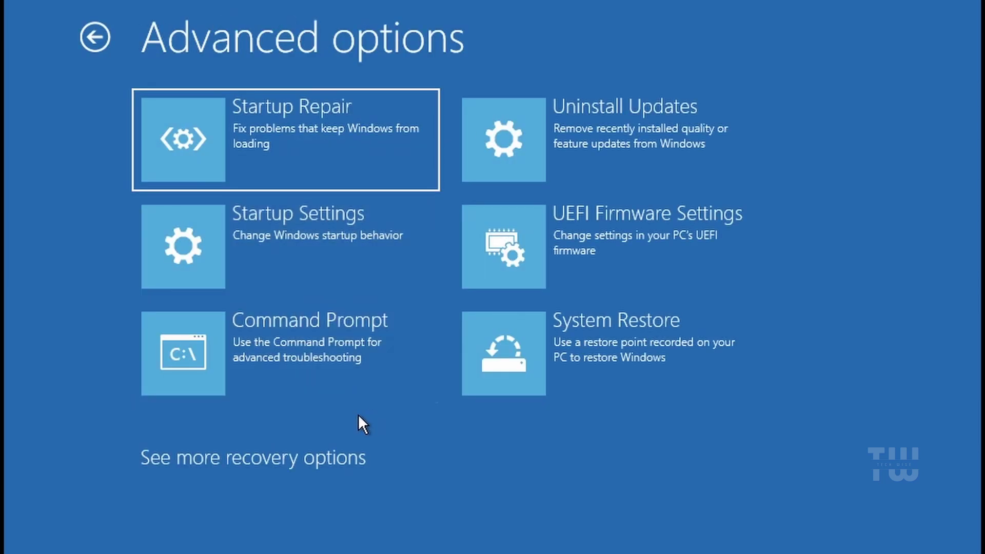
click(336, 355)
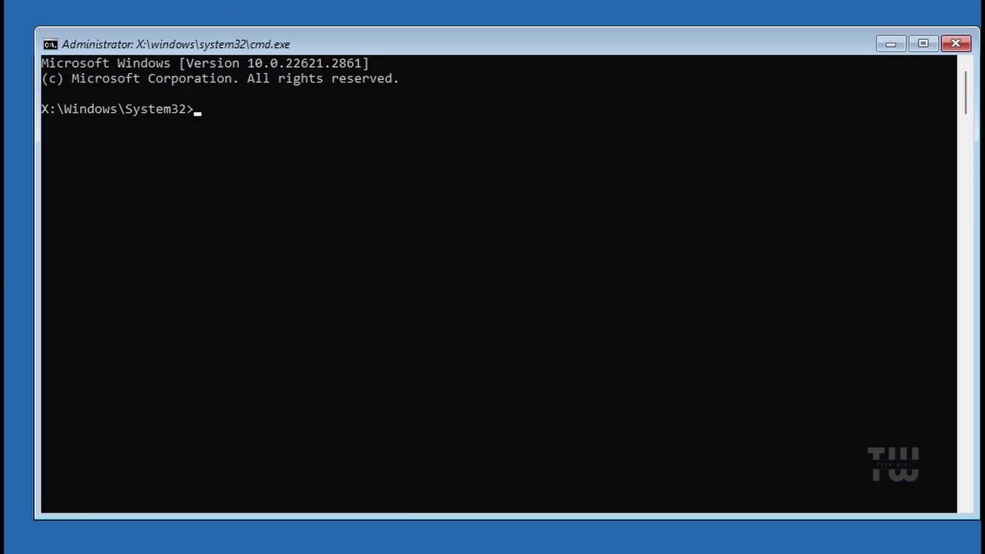
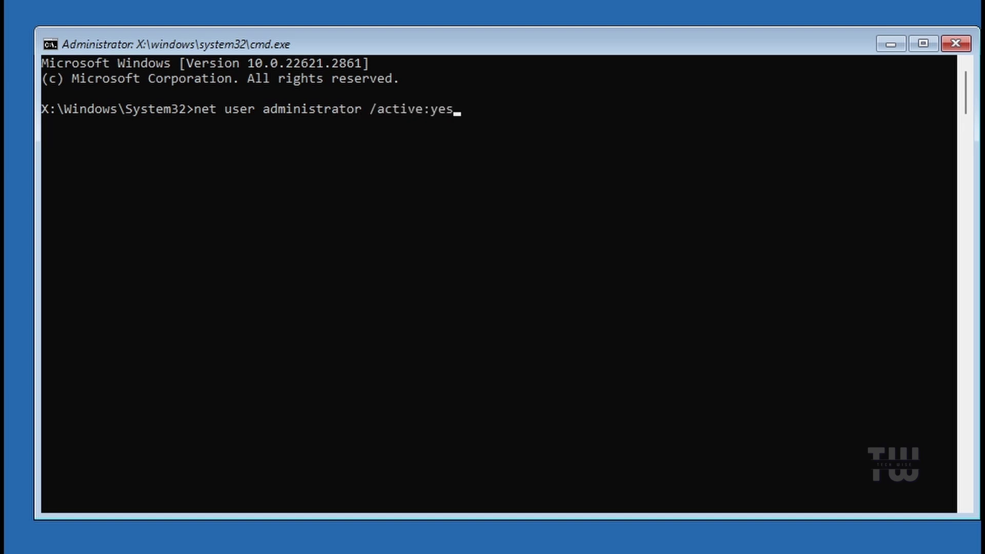
Step: Run 'net user administrator /active:yes' to enable the built-in Administrator account
key(Return)
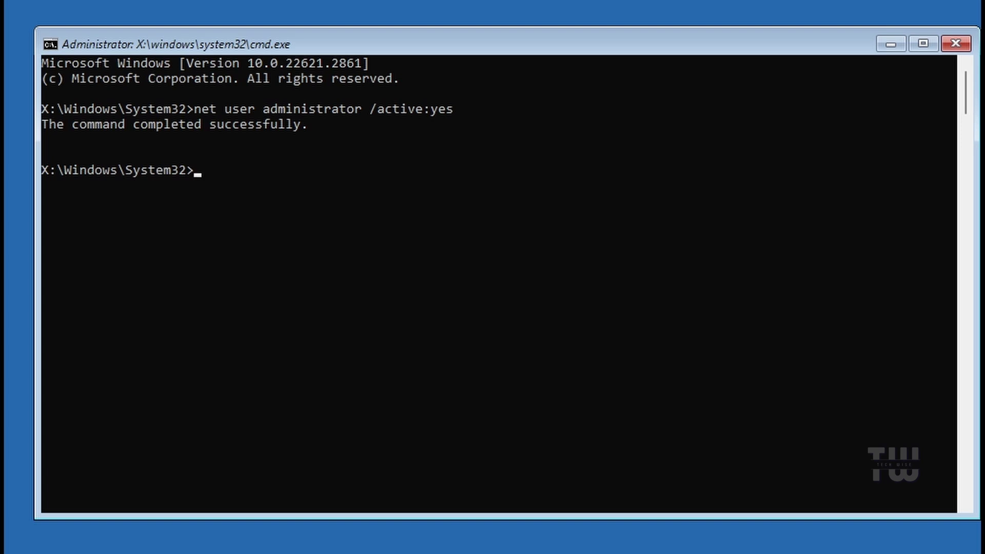
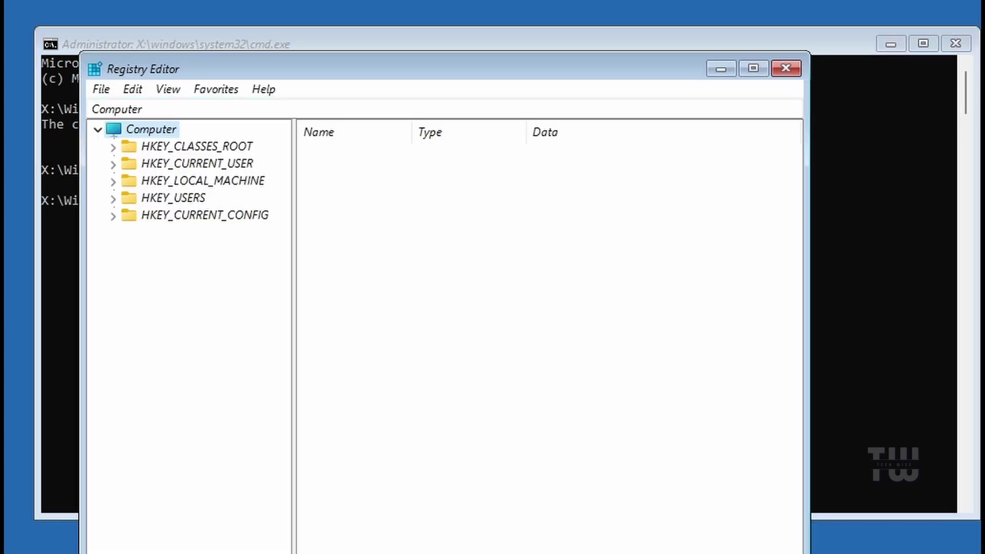
Step: Select HKEY_LOCAL_MACHINE in Registry Editor and start File > Load Hive
drag(452, 61, 410, 15)
key(Down)
click(126, 134)
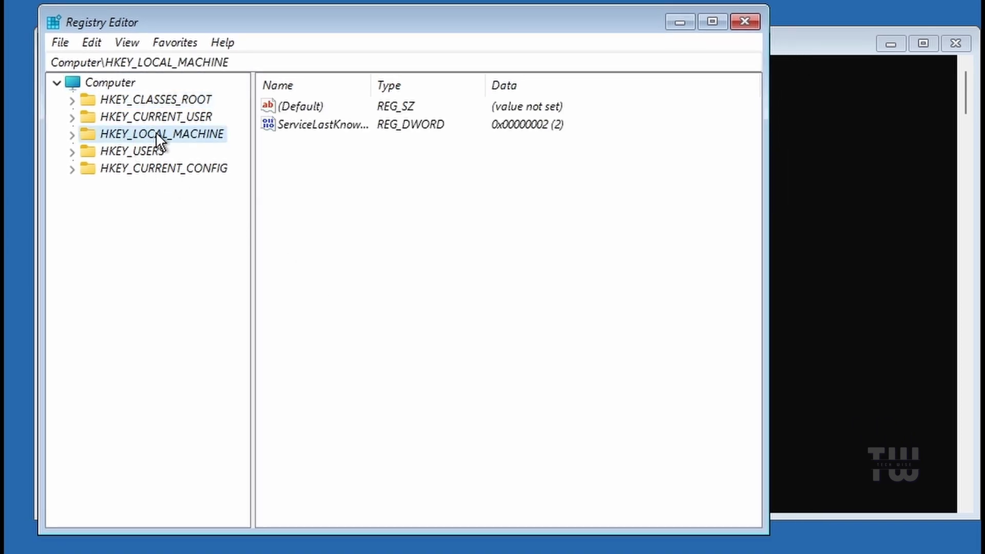
click(57, 43)
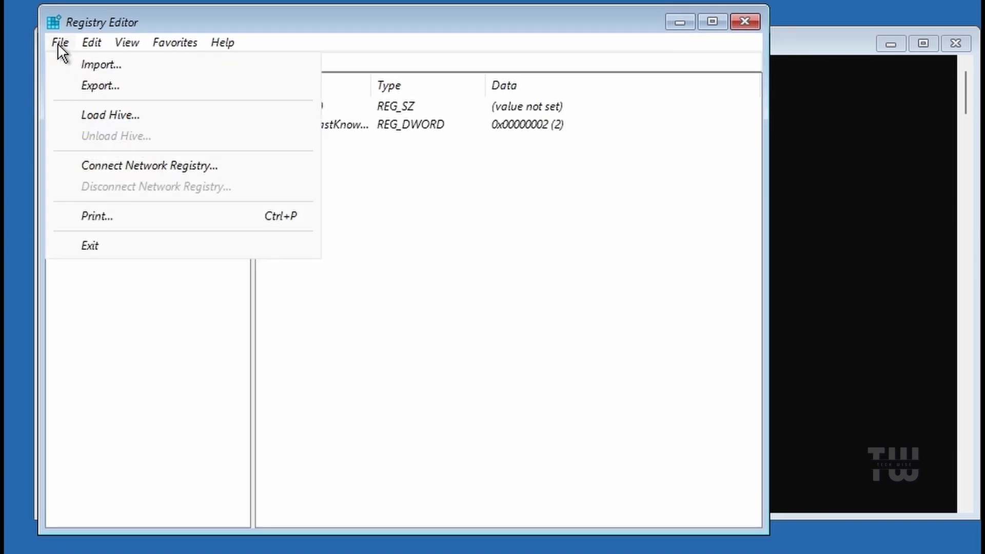
click(144, 113)
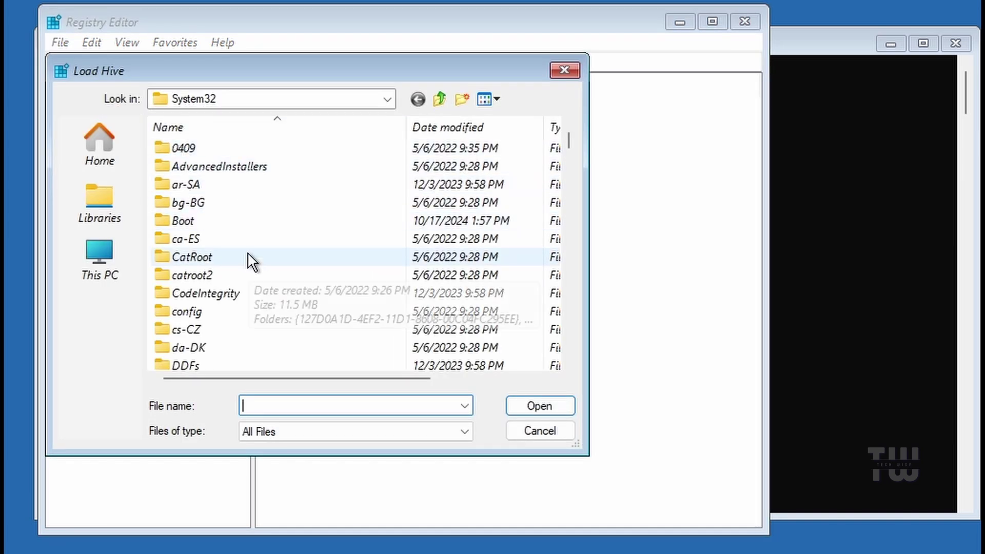
Step: Browse via This PC to C:\Windows\System32 and jump toward the config folder
click(112, 261)
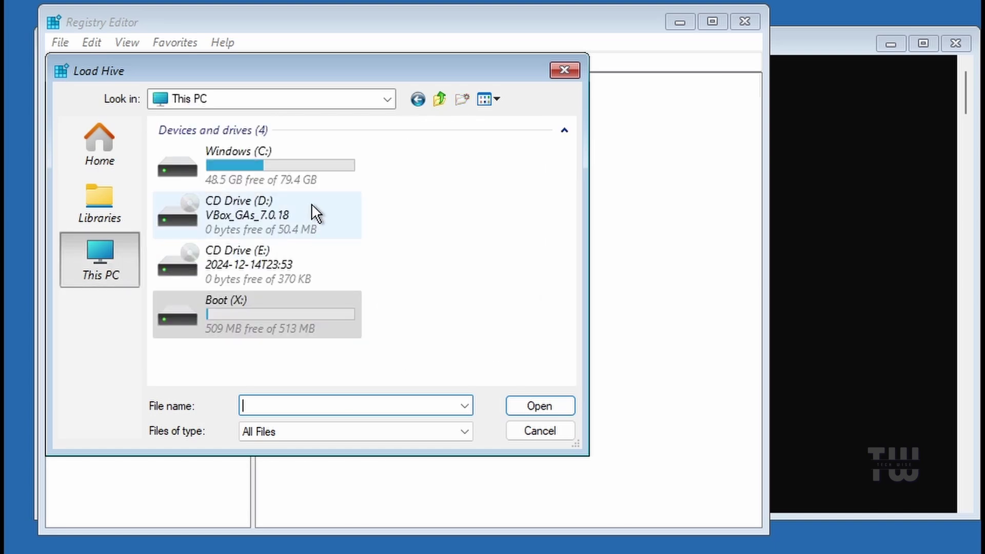
double_click(278, 160)
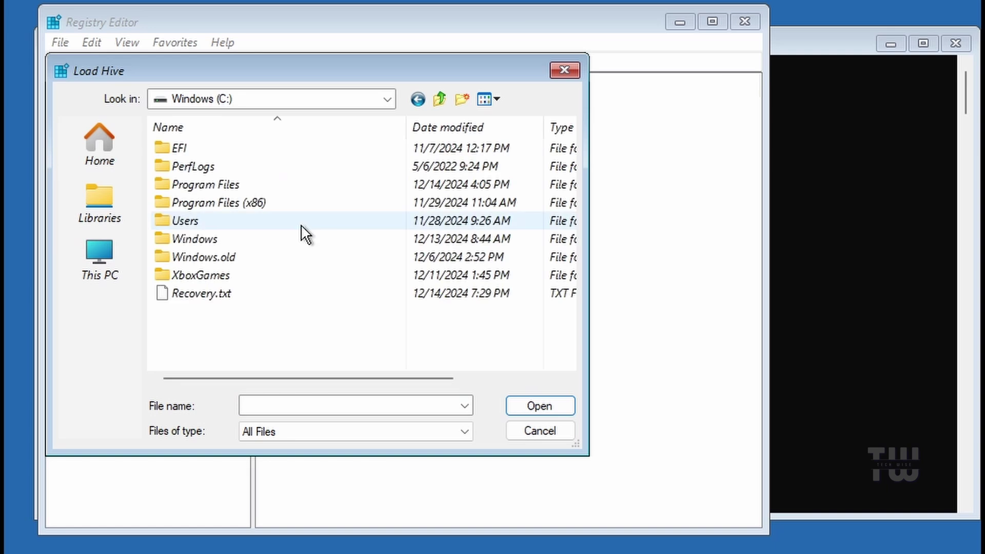
double_click(261, 234)
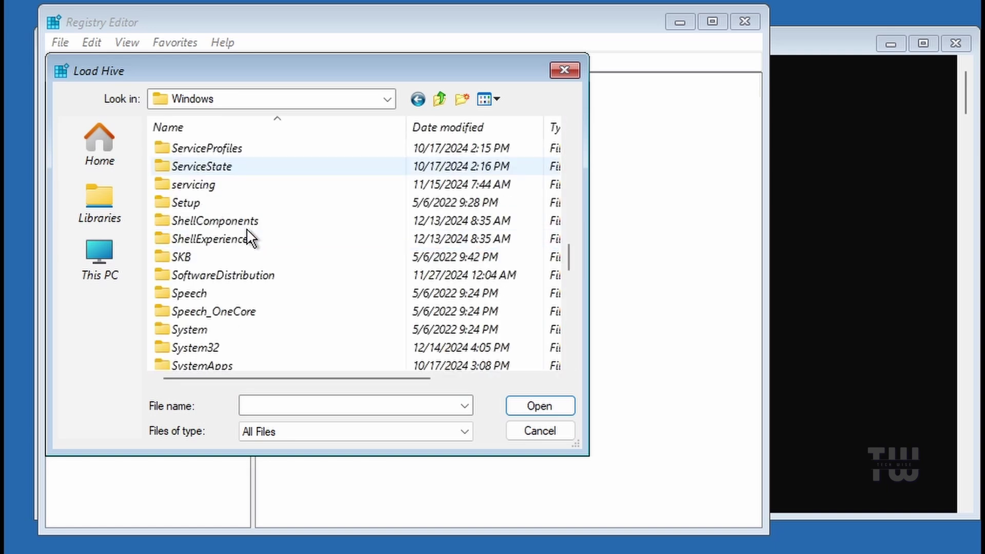
click(214, 346)
double_click(214, 340)
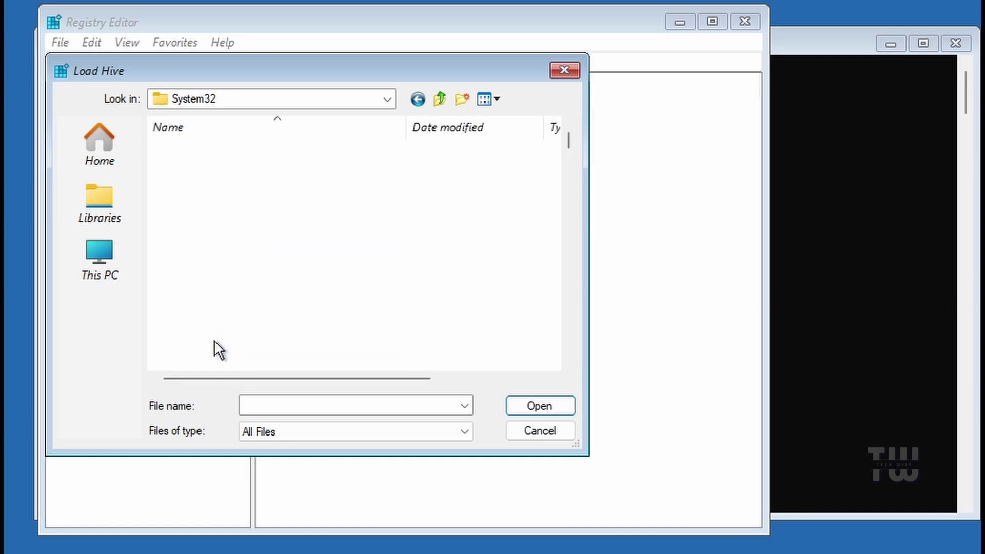
key(c)
key(c)
key(c)
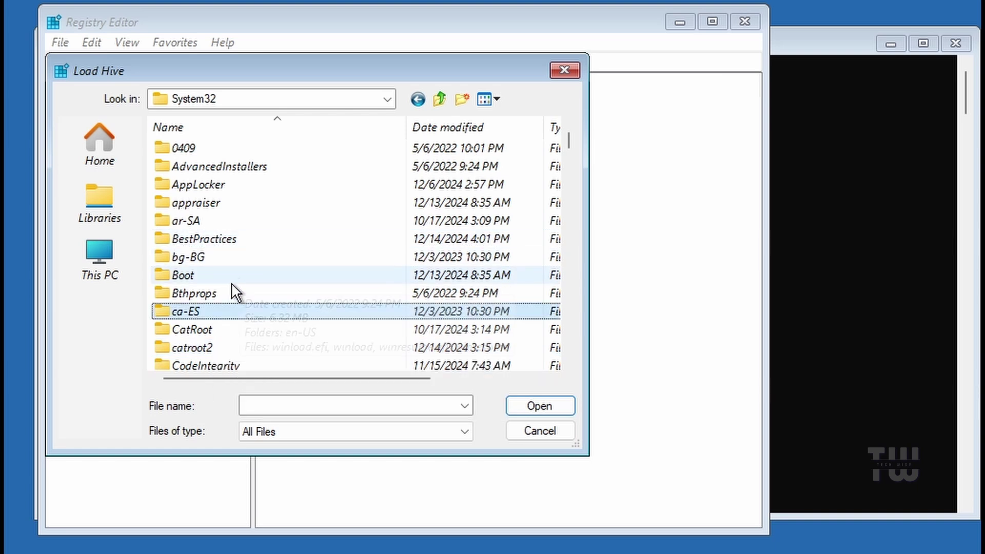
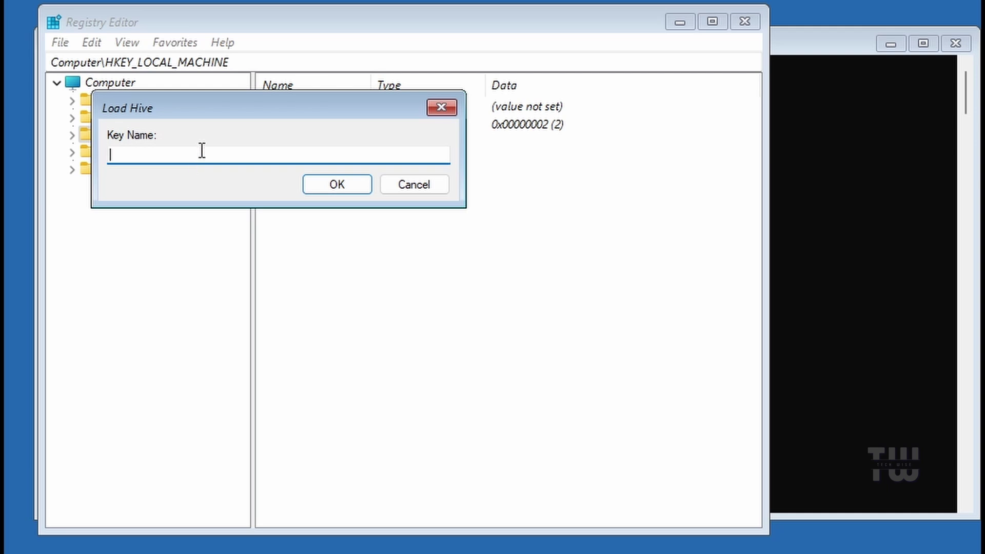
Step: Enter 'msoftware' as the key name for the SOFTWARE hive and confirm the load
text(msoftware)
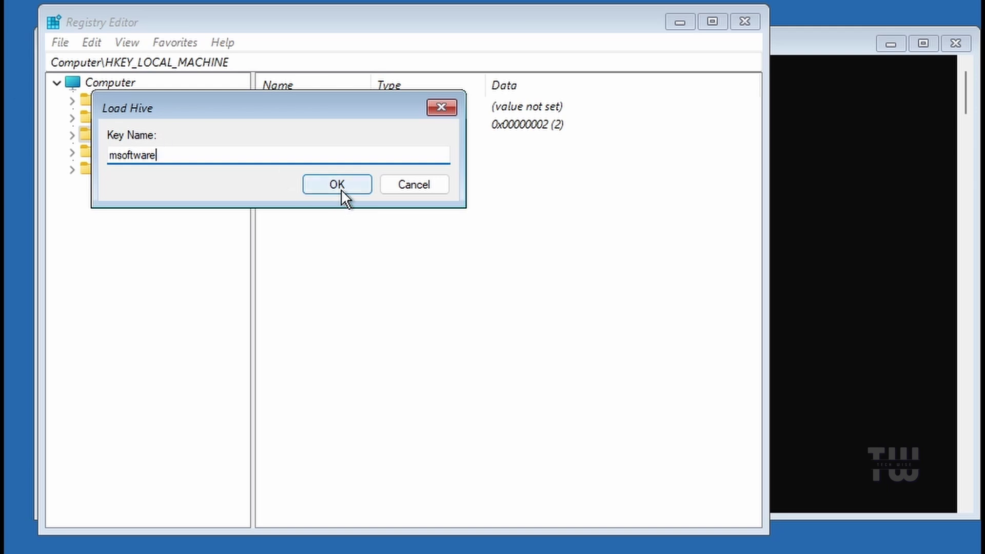
click(341, 189)
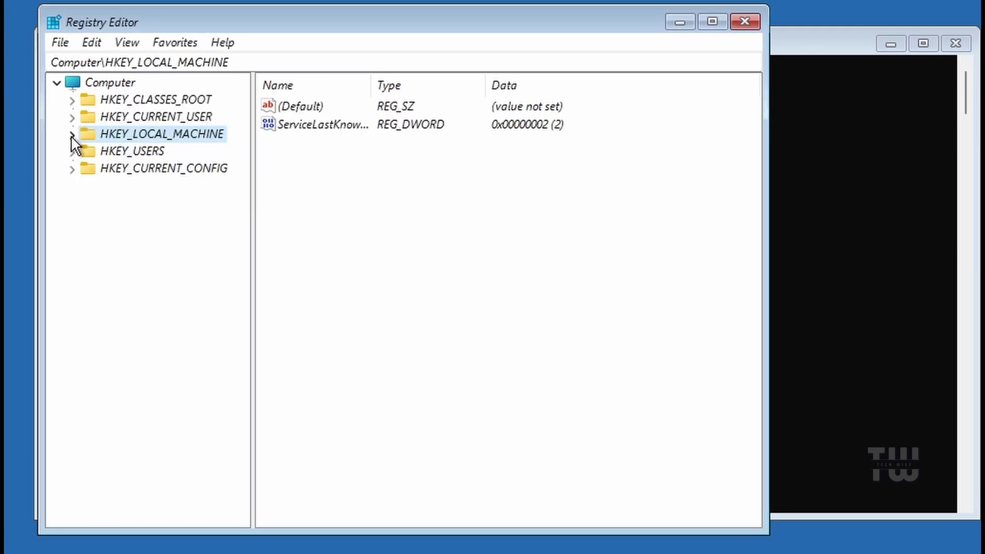
Step: Expand HKEY_LOCAL_MACHINE, then msoftware, then its Microsoft key
click(72, 134)
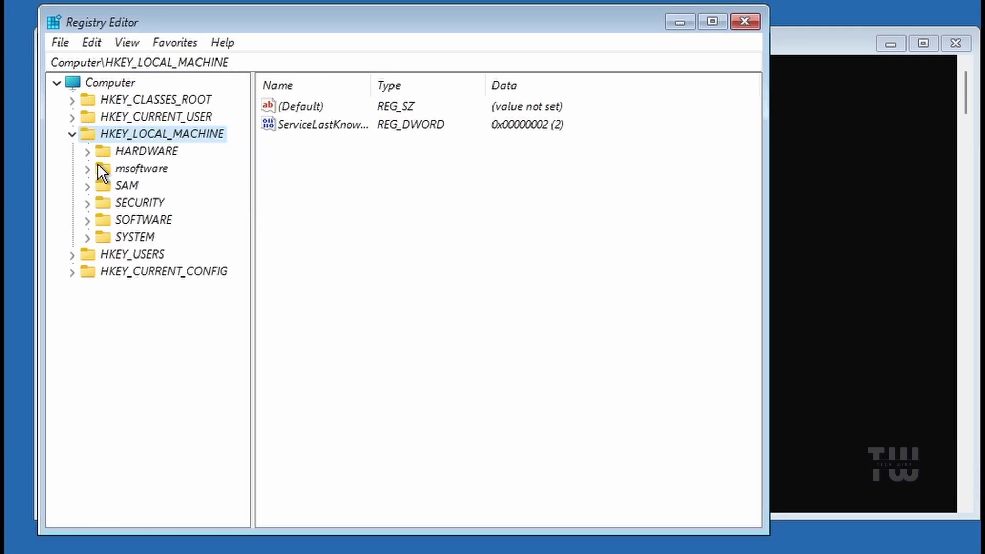
click(154, 169)
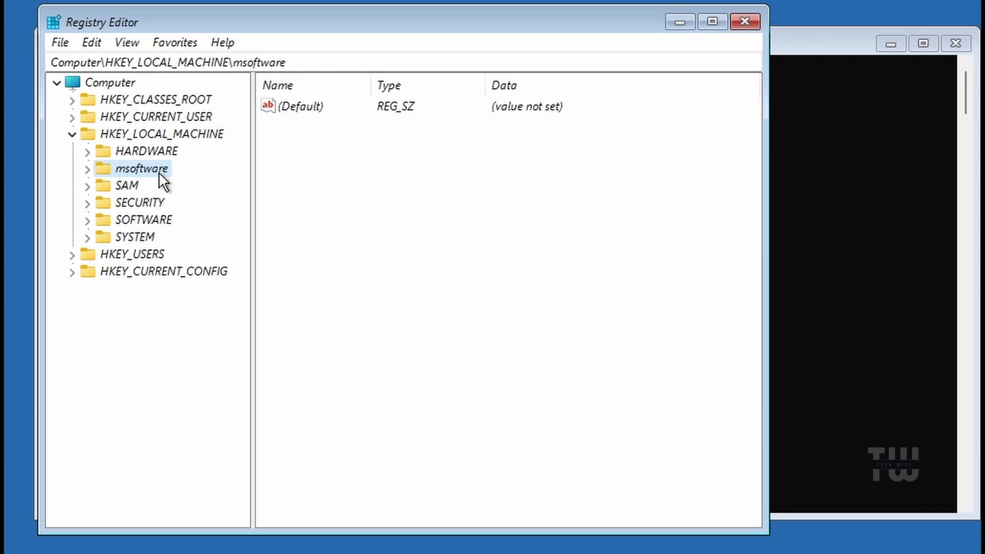
double_click(131, 170)
scroll(149, 183, down, 1)
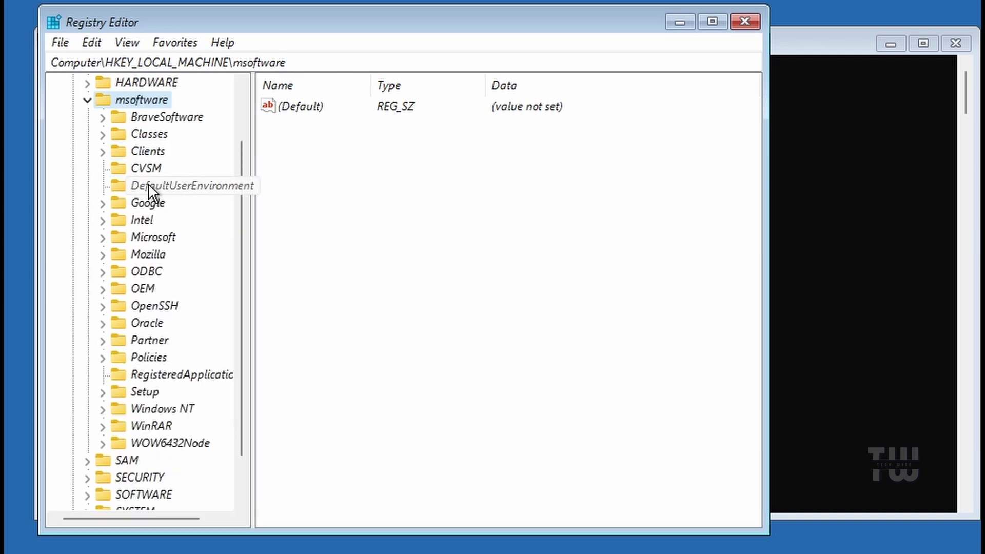
click(136, 237)
double_click(147, 239)
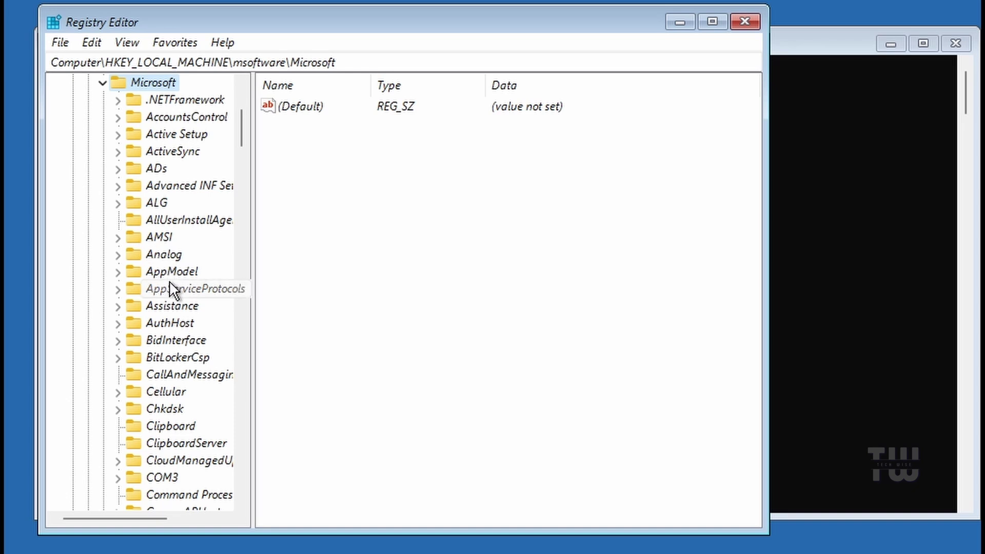
Step: Expand Windows NT > CurrentVersion and then PasswordLess to reveal its Device subkey
scroll(170, 287, down, 2)
scroll(170, 282, down, 4)
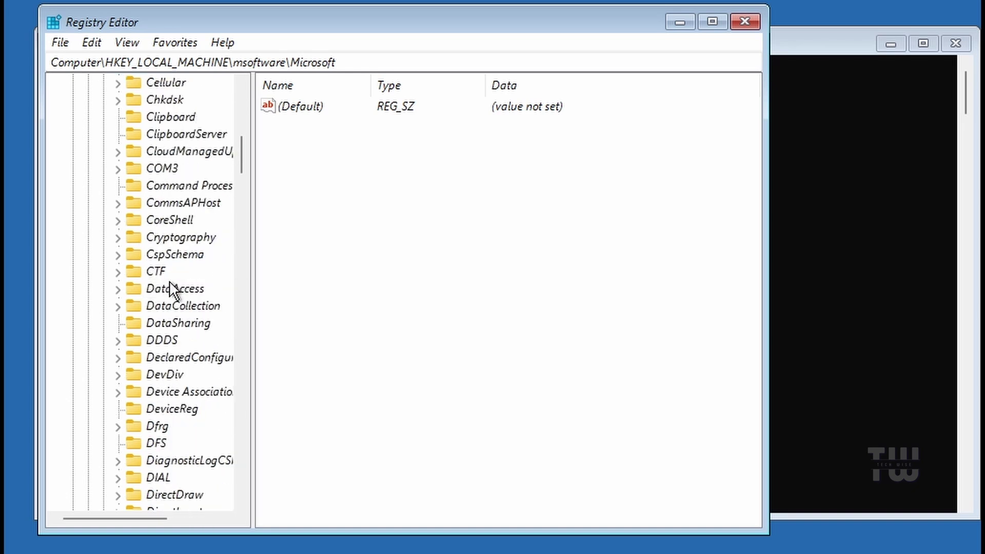
key(w)
drag(249, 300, 358, 303)
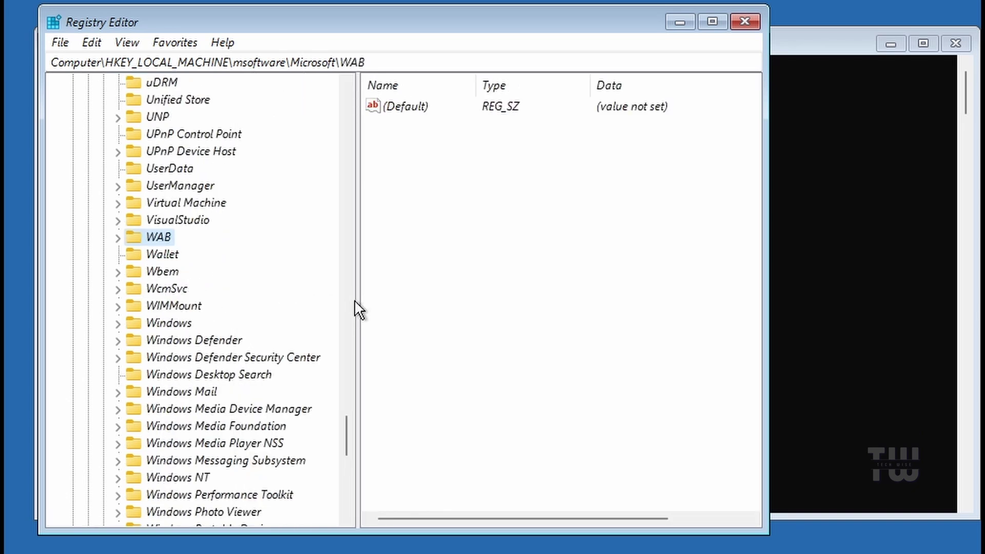
double_click(176, 479)
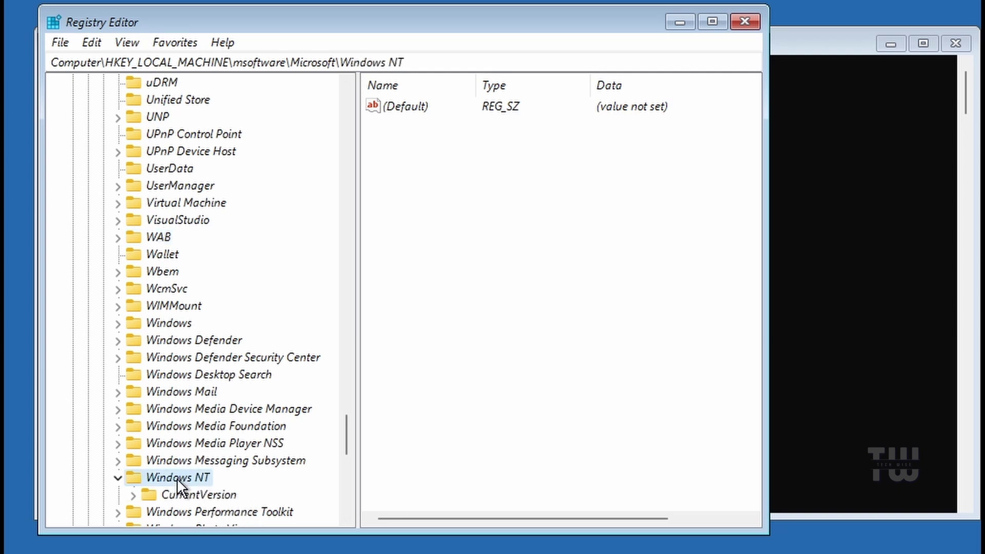
scroll(208, 456, down, 1)
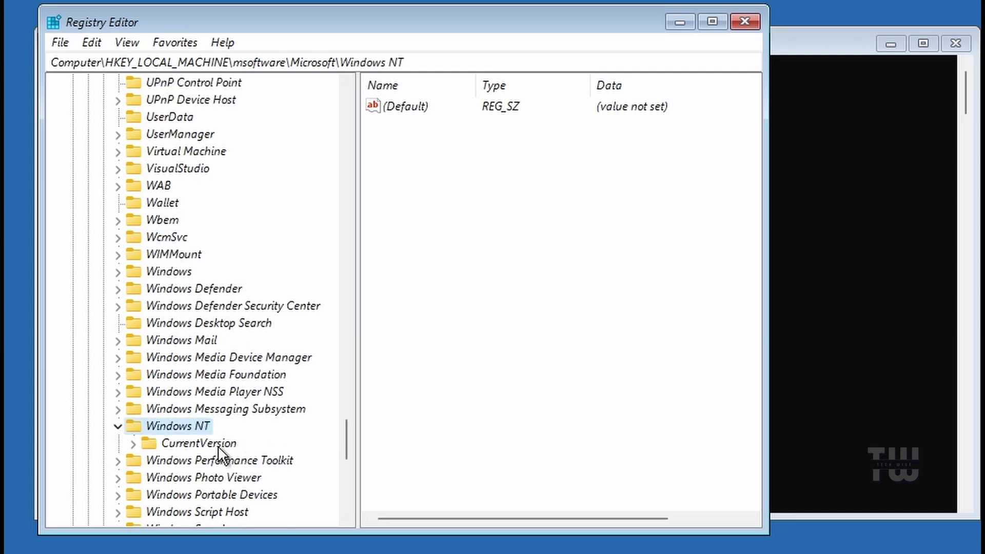
double_click(195, 444)
scroll(208, 359, down, 5)
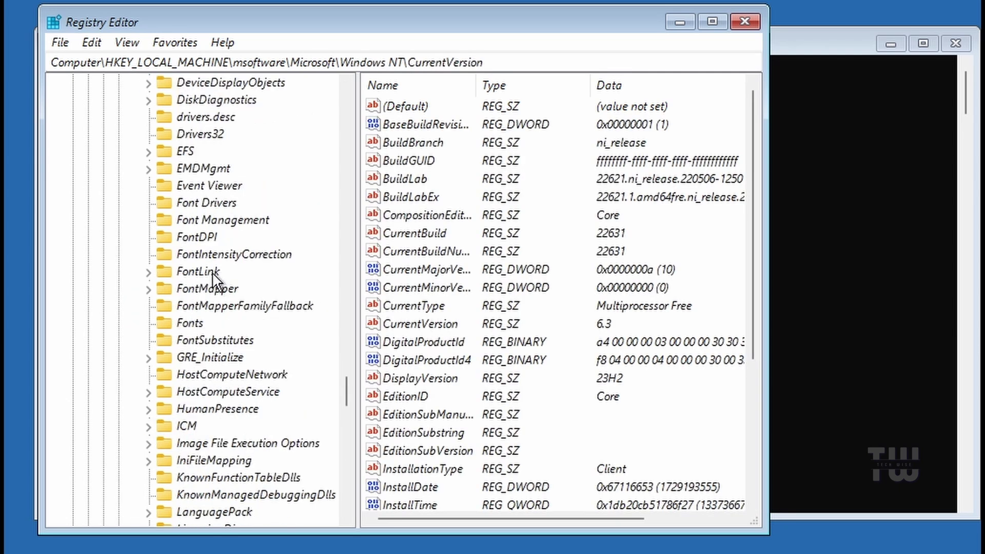
click(214, 279)
key(p)
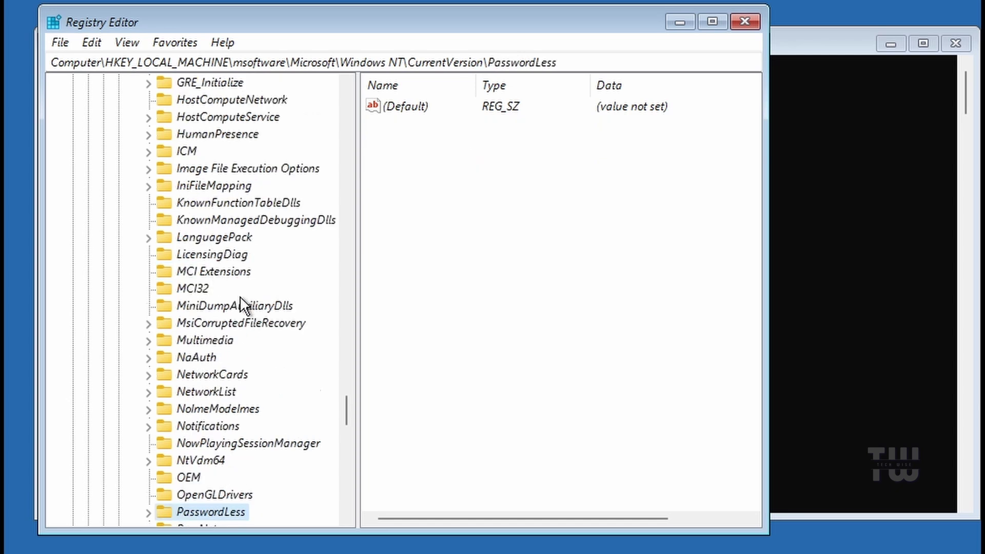
scroll(239, 298, down, 2)
double_click(223, 407)
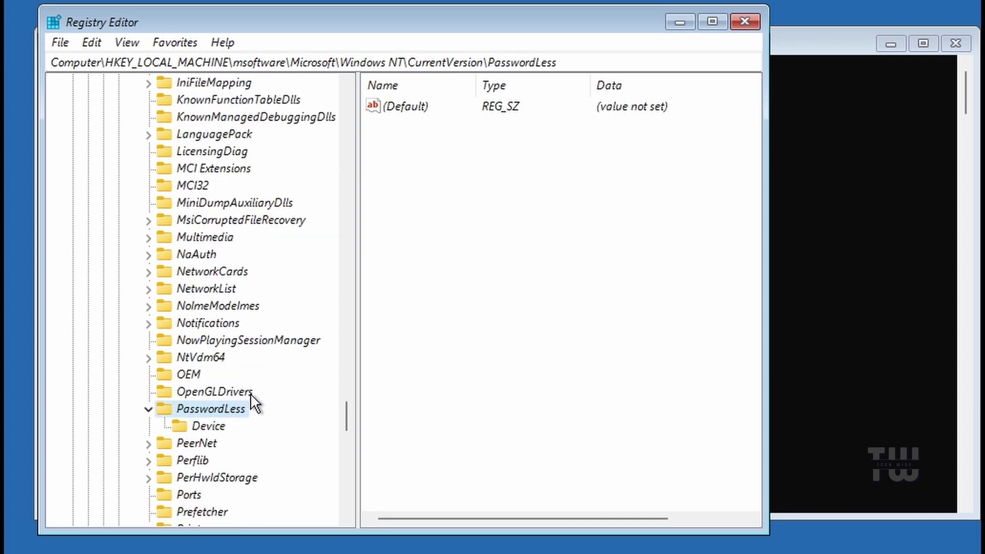
Step: Under PasswordLess\Device, change DevicePasswordLessBuildVersion from 2 to 0, then collapse Windows NT
click(212, 424)
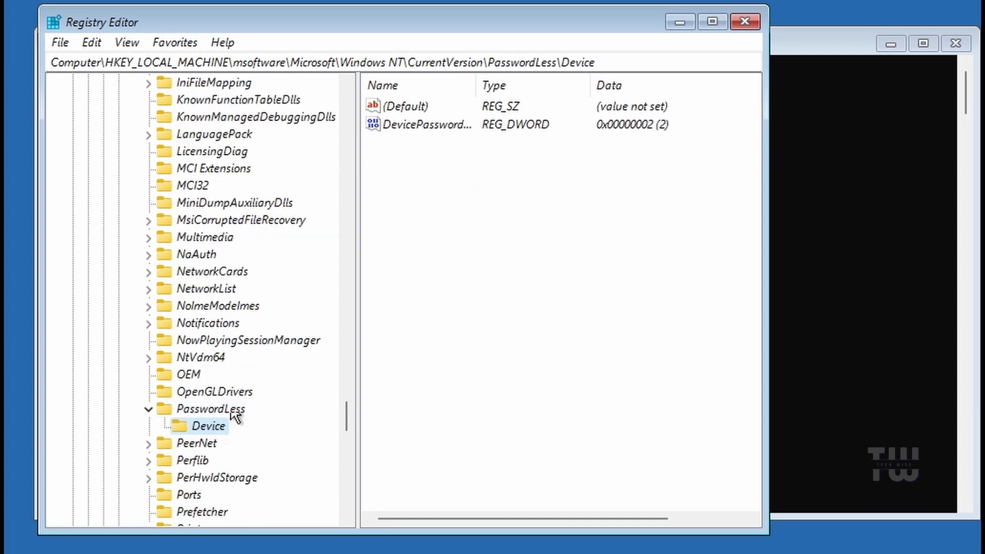
drag(475, 84, 605, 90)
click(450, 128)
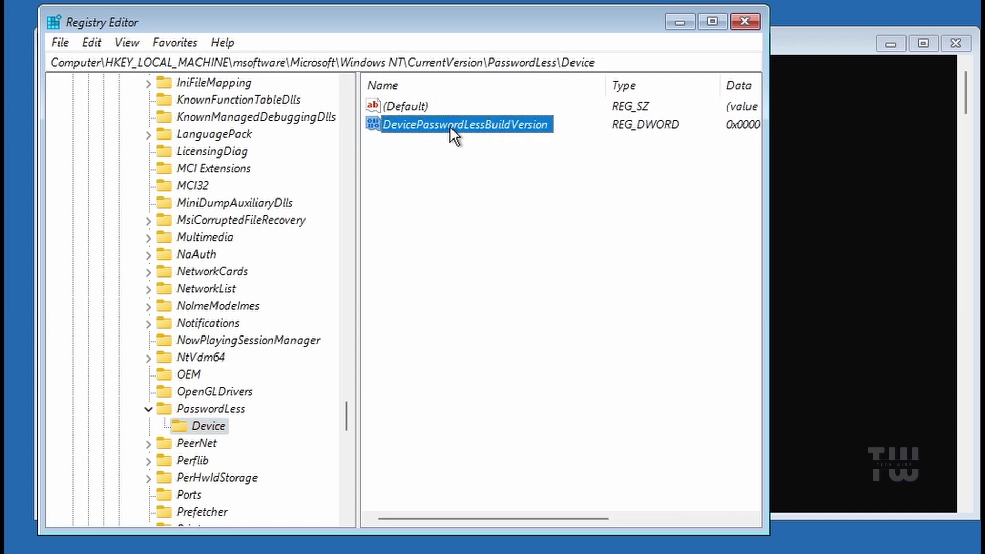
double_click(473, 125)
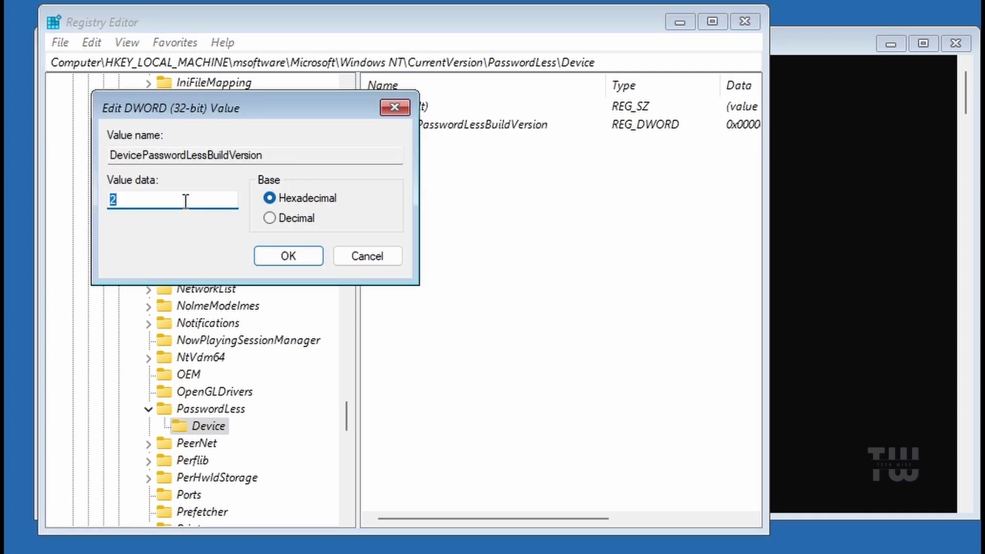
text(0)
click(288, 256)
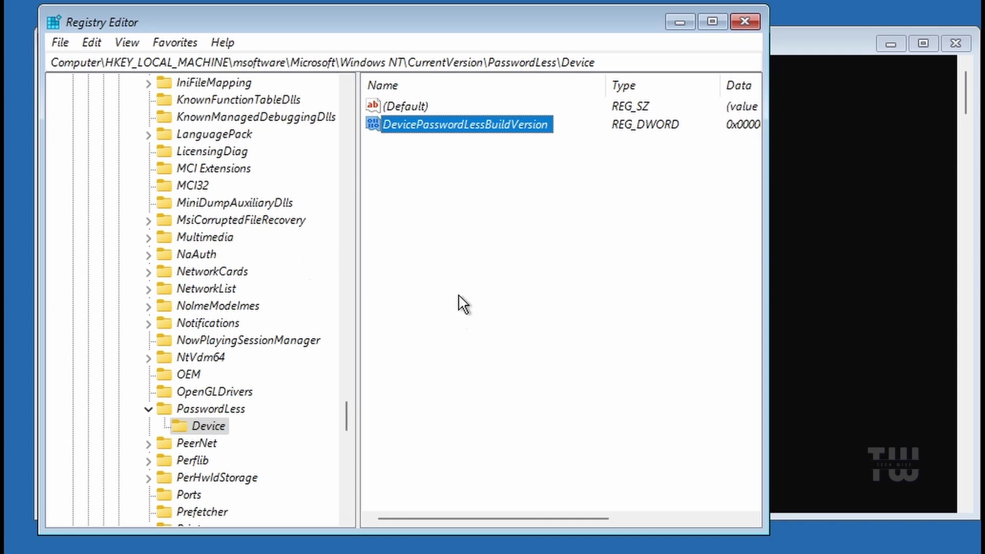
scroll(296, 262, up, 14)
click(118, 153)
Step: Collapse the tree to msoftware and unload it via File > Unload Hive, confirming Yes
scroll(185, 231, up, 20)
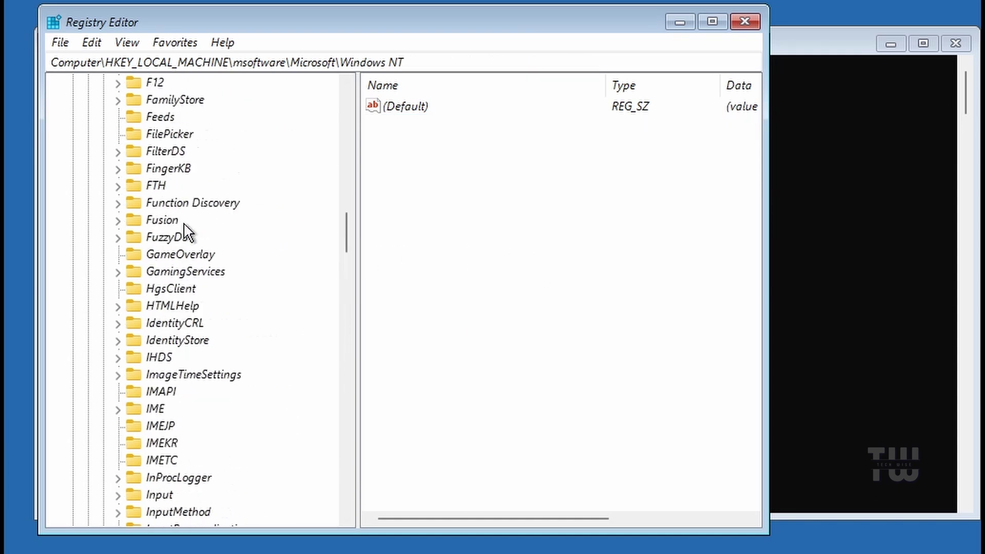
scroll(185, 231, up, 20)
click(103, 237)
click(88, 101)
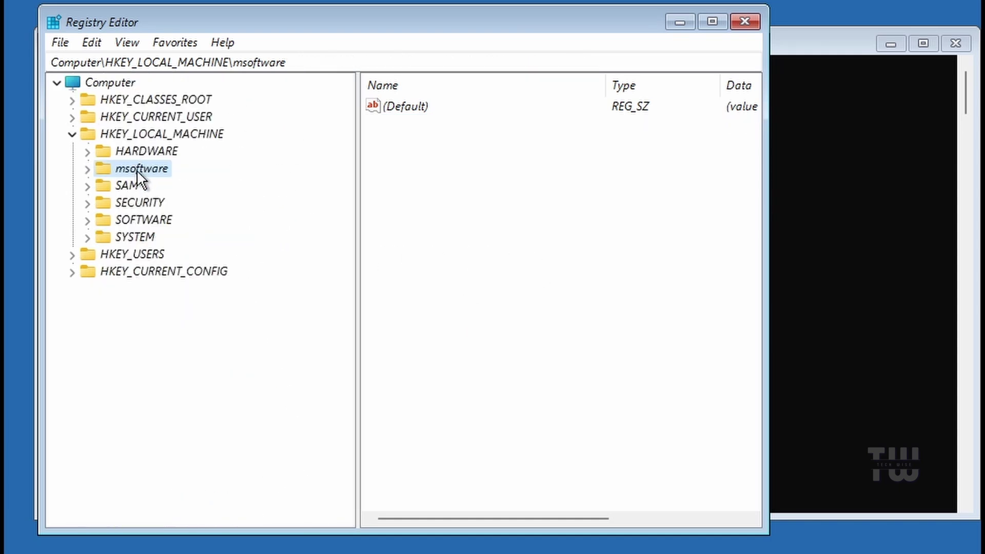
click(61, 43)
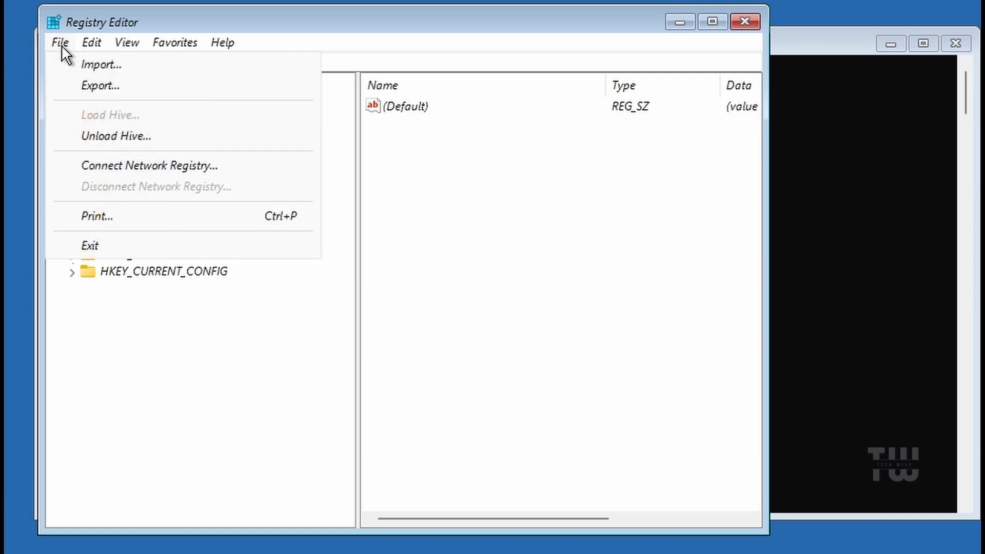
click(158, 135)
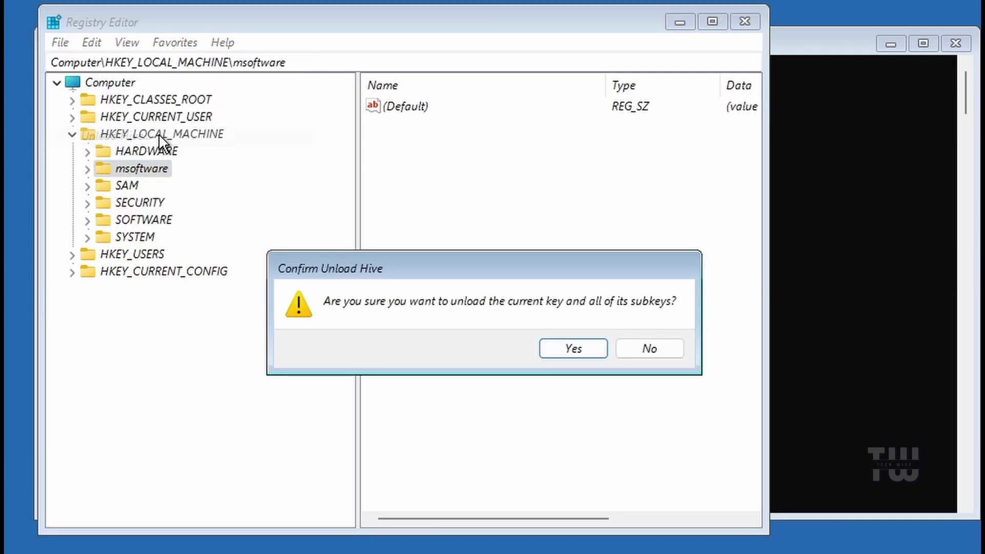
click(565, 351)
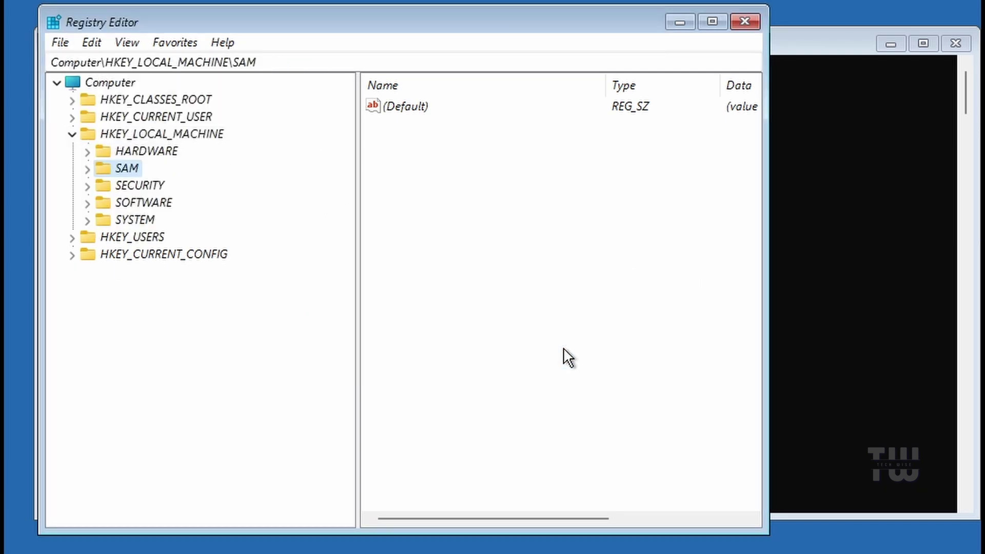
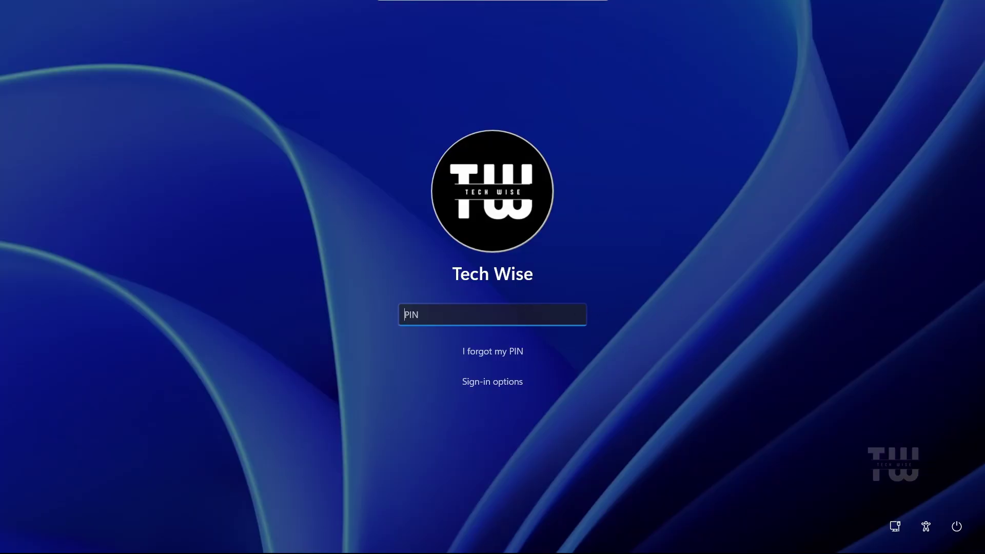
Step: Sign in to Windows 11 from the lock screen by entering the account PIN
text(1234)
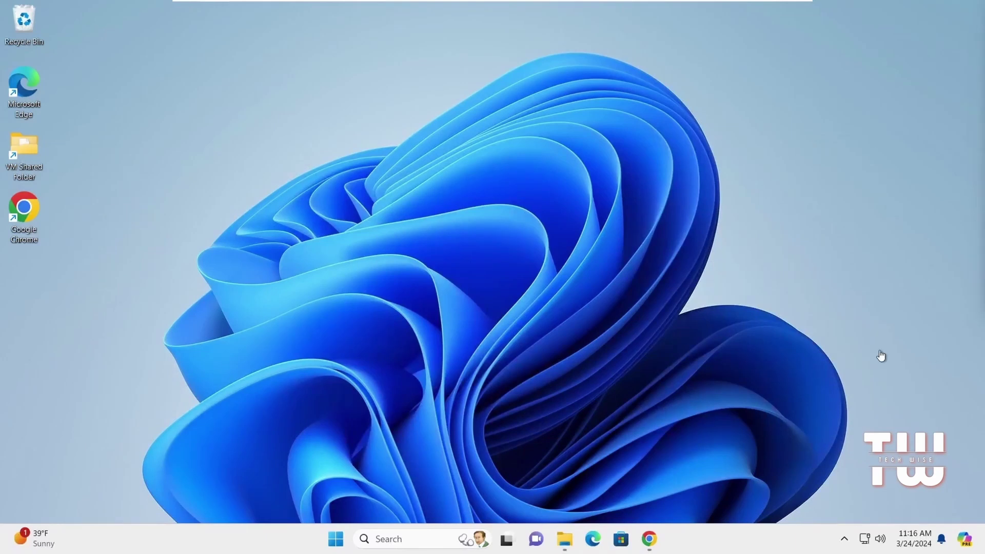
Step: In Chrome, search Google for 'hirens bootcd download' and open the hirensbootcd.org Download page
click(649, 538)
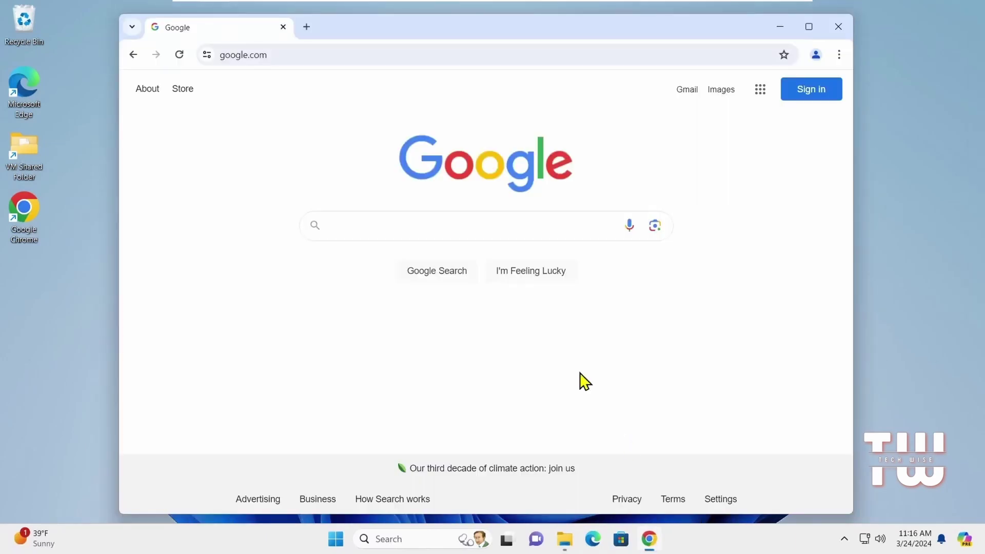
click(489, 224)
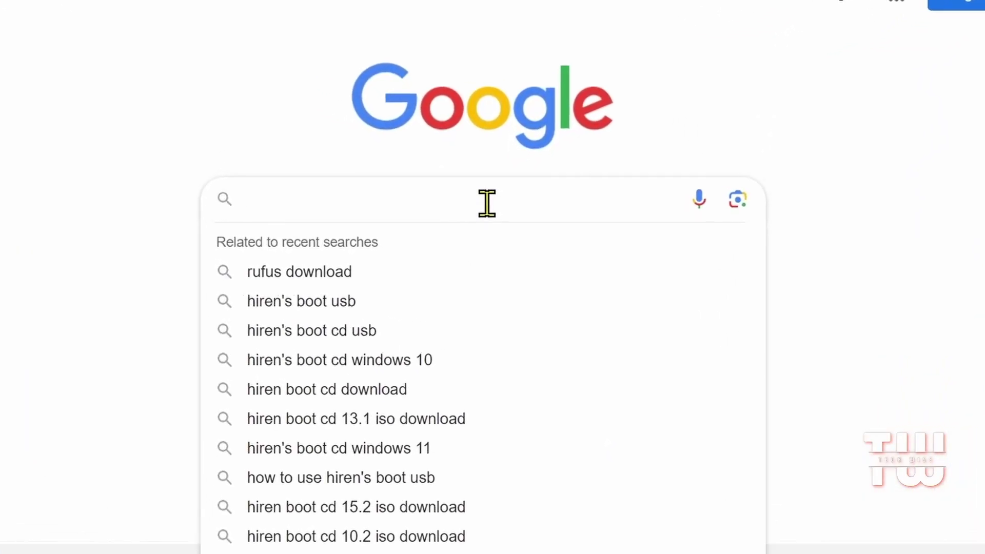
text(hirens)
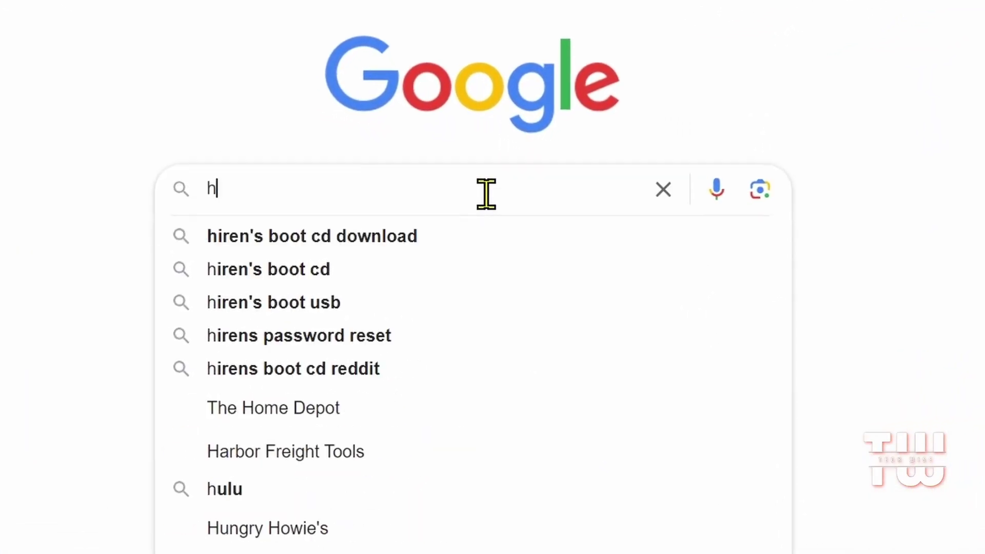
text( boot )
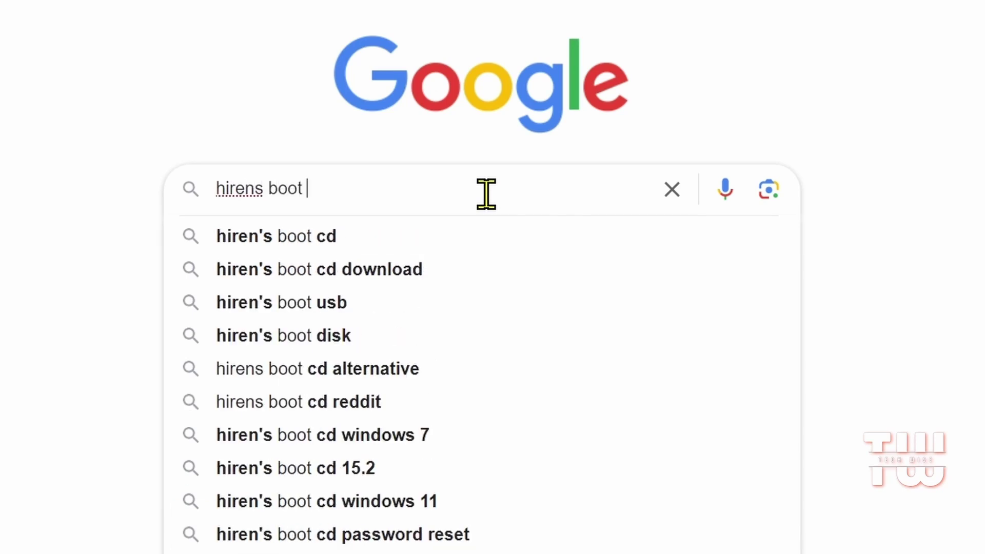
text(d)
key(BackSpace)
key(BackSpace)
text(cd dow)
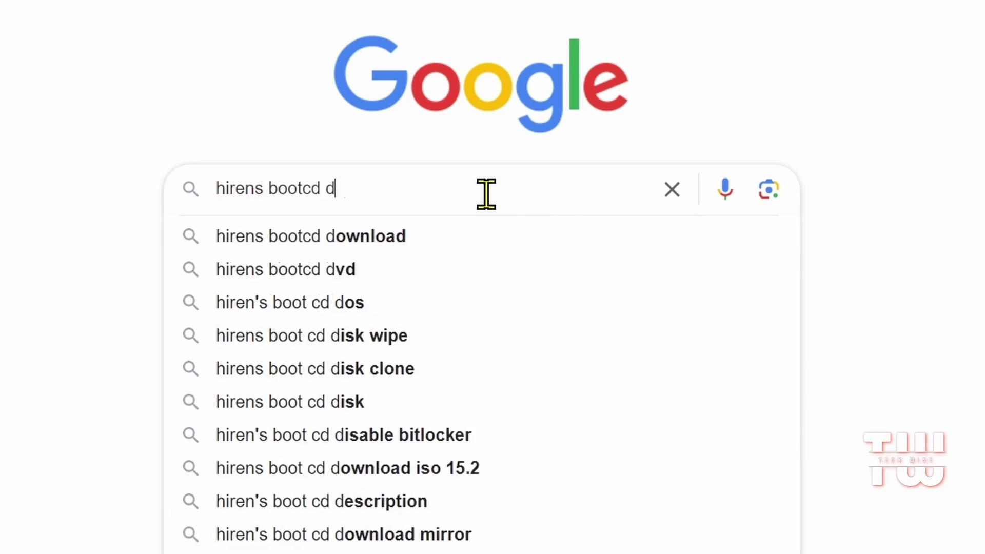
click(462, 236)
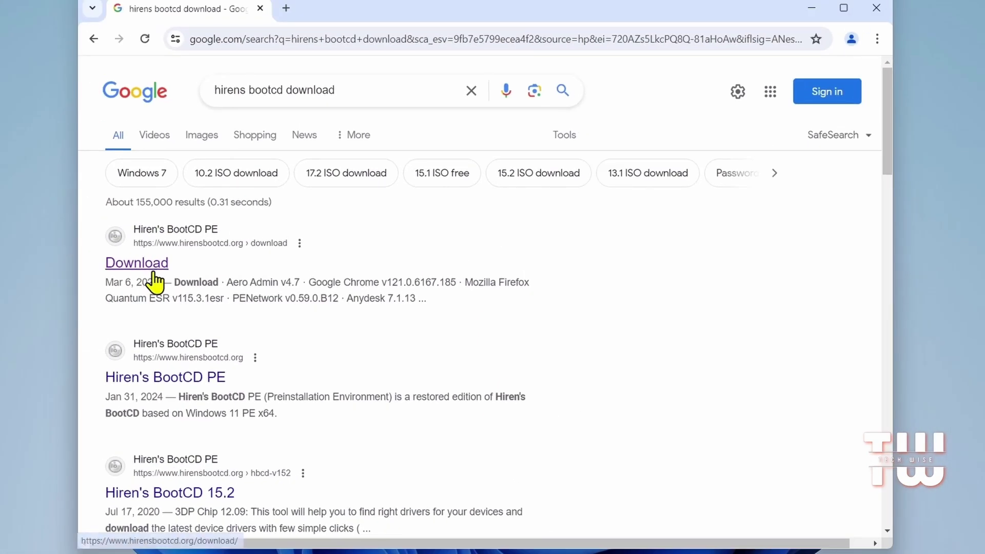
click(152, 267)
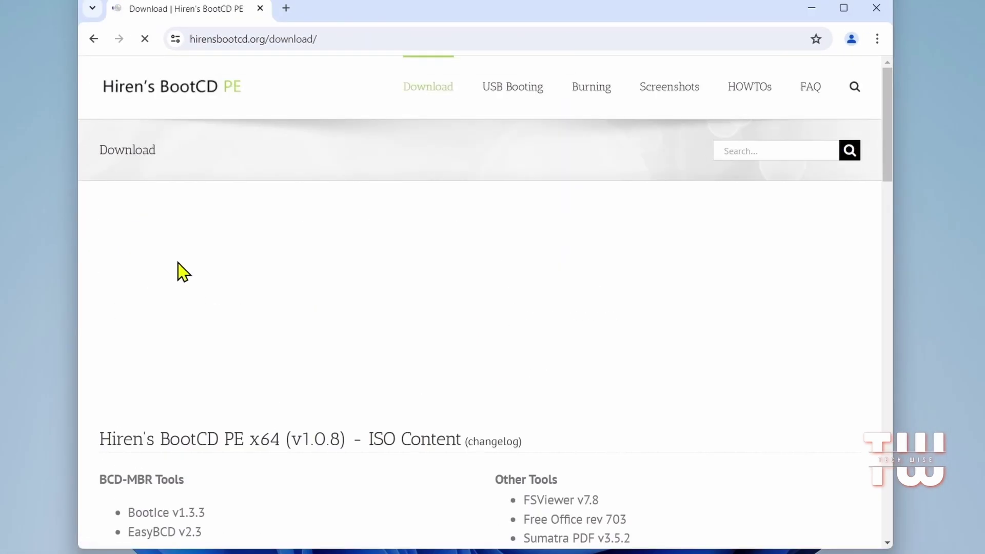
Step: Start downloading HBCD_PE_x64.iso (3.1 GB) and check its progress in the downloads list
scroll(422, 260, down, 20)
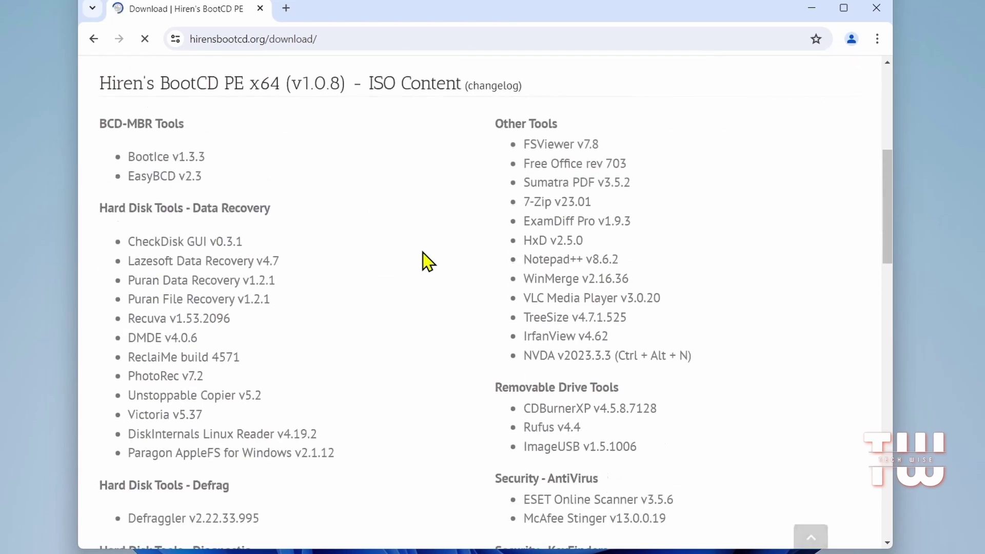
scroll(423, 257, down, 5)
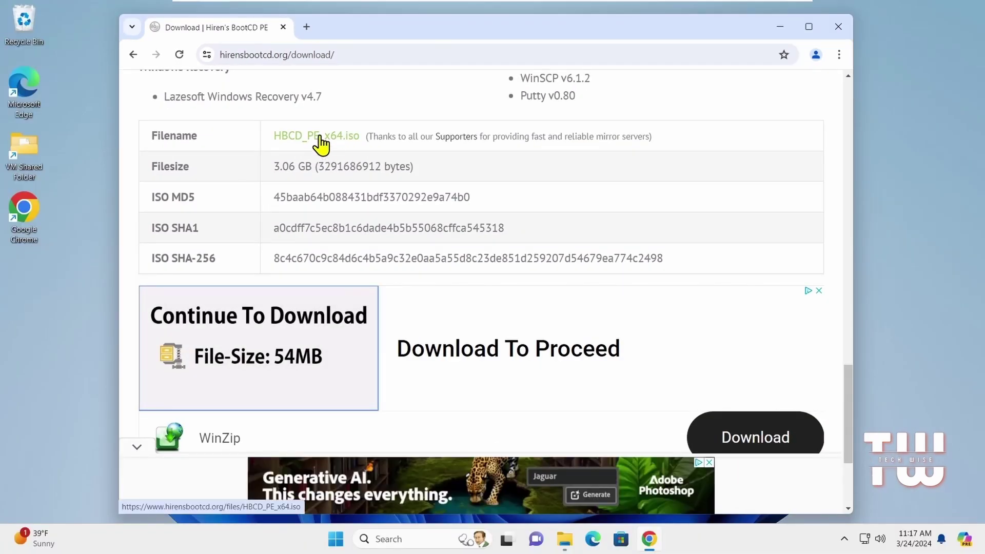
click(323, 142)
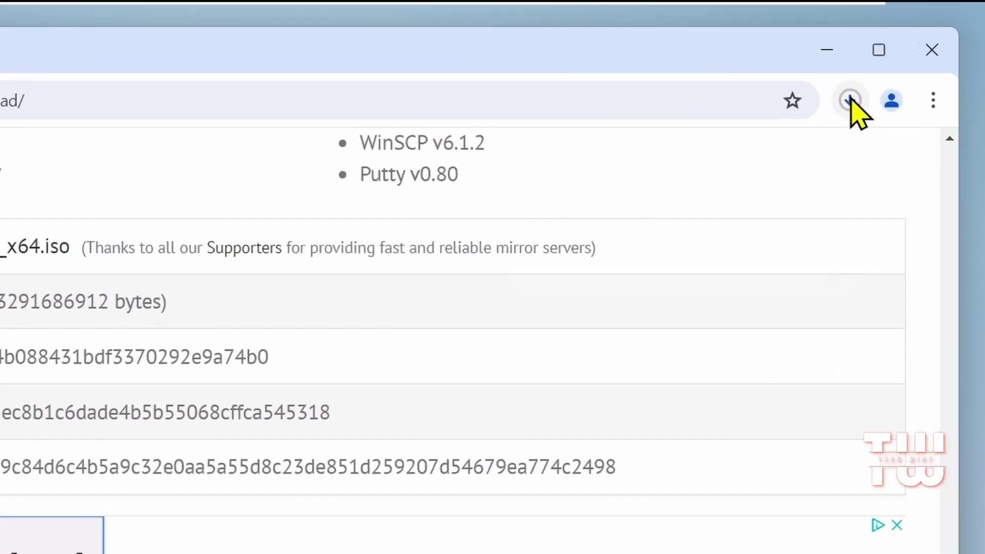
click(797, 58)
mouse_move(707, 120)
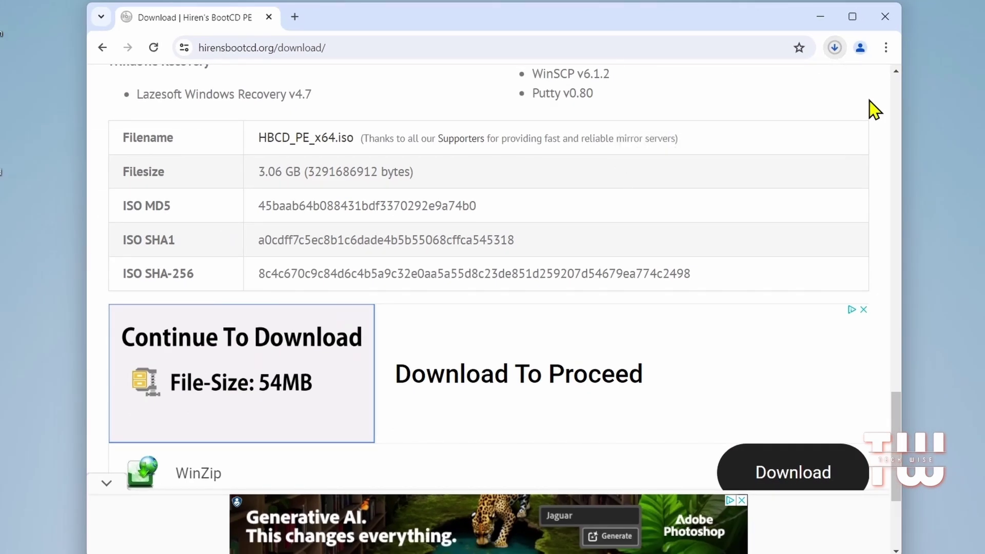
click(296, 18)
Step: Search Google for 'rufus' and download rufus-4.4.exe from rufus.ie
click(358, 262)
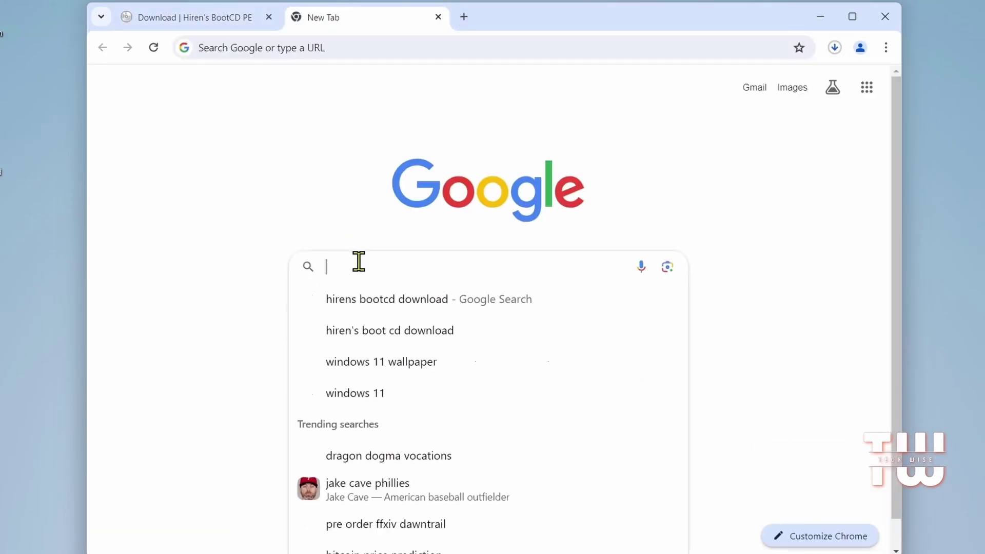
text(rufus)
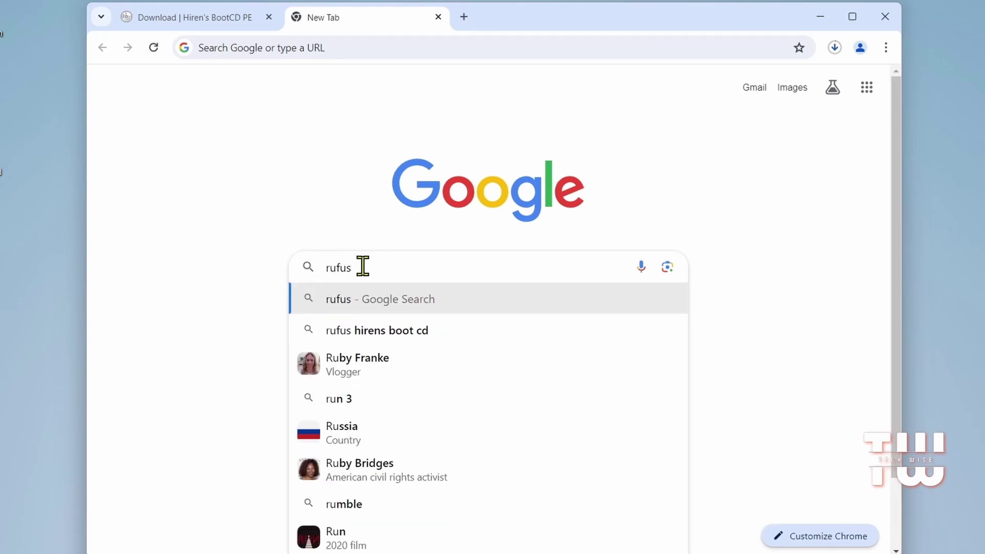
key(Return)
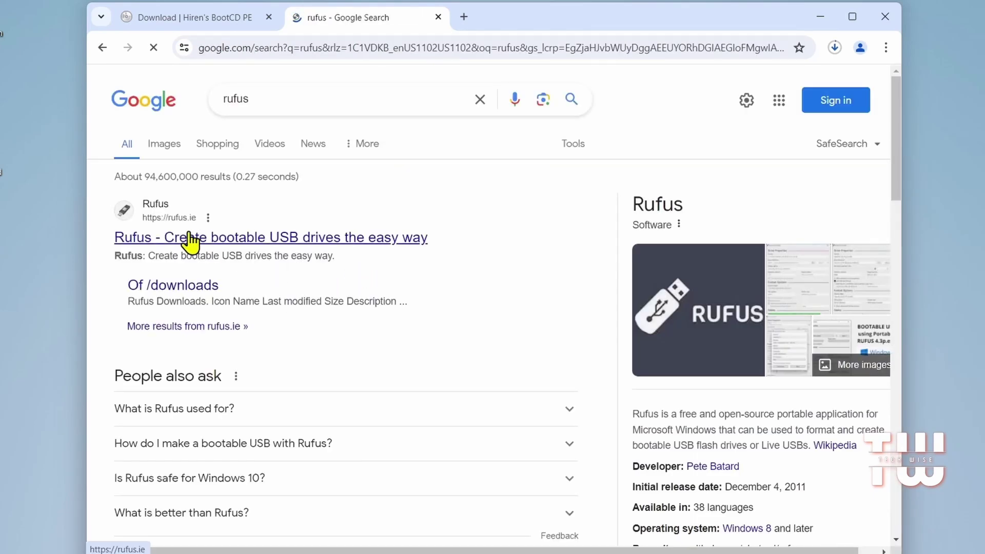
click(235, 237)
scroll(468, 277, down, 8)
scroll(468, 271, down, 5)
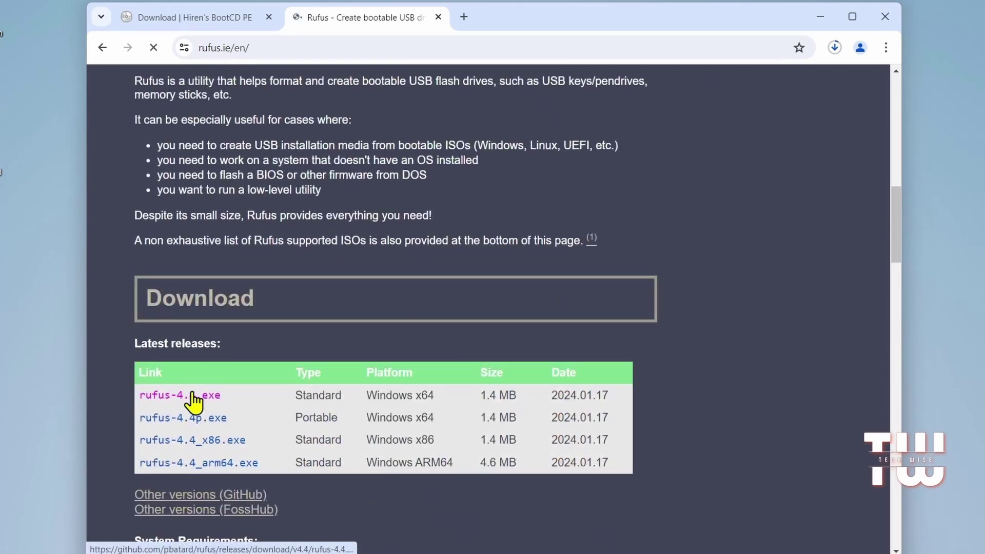
click(195, 403)
Step: Show rufus-4.4.exe in its folder and run it with administrator approval
click(832, 50)
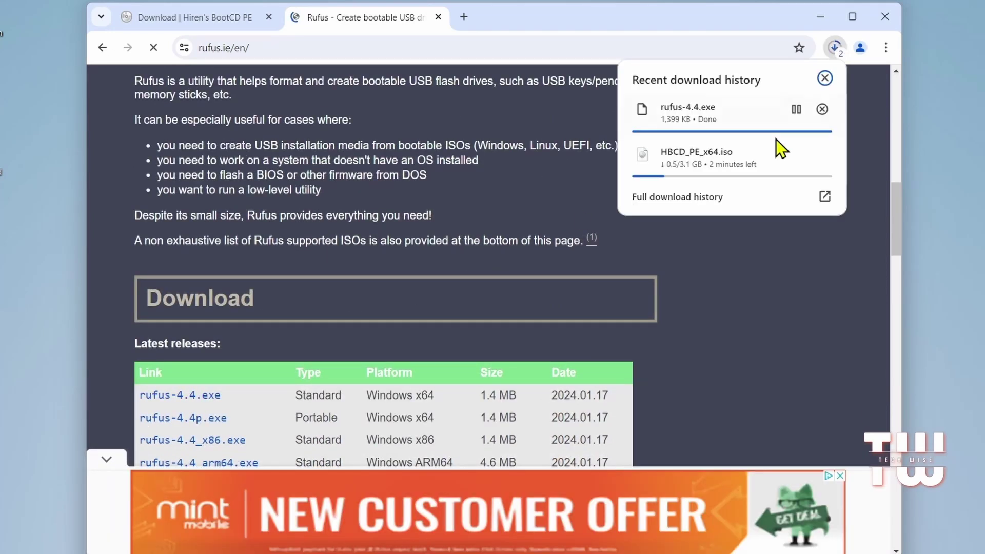
mouse_move(792, 111)
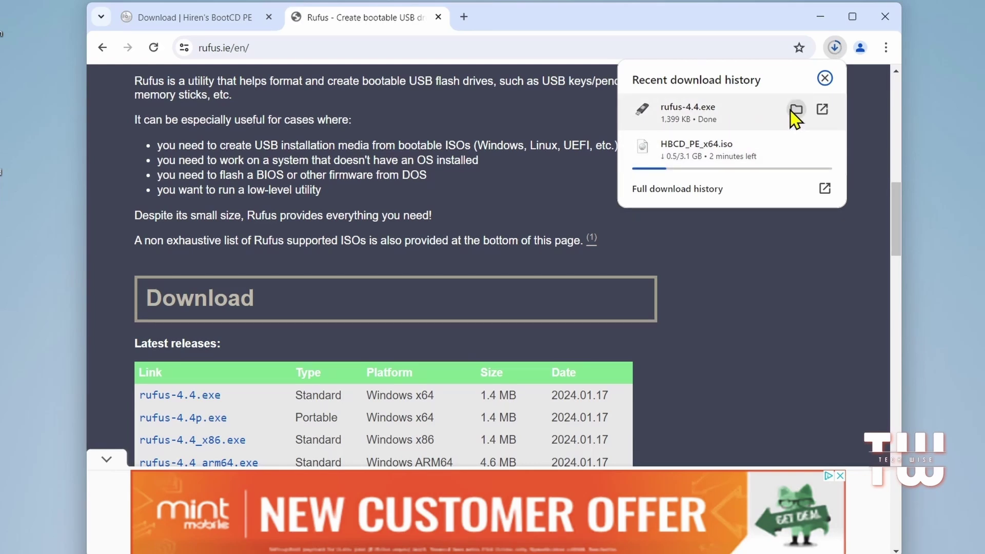
click(795, 110)
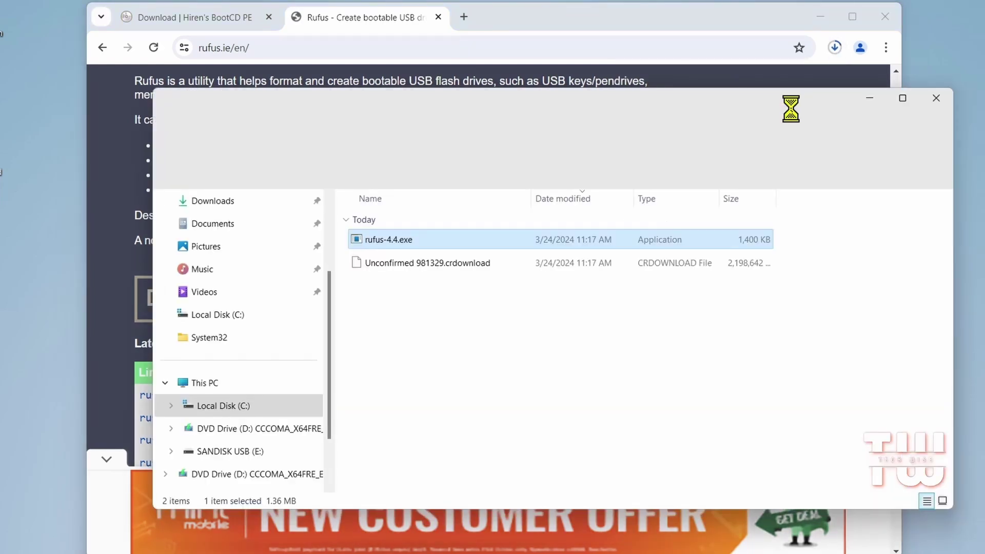
double_click(402, 241)
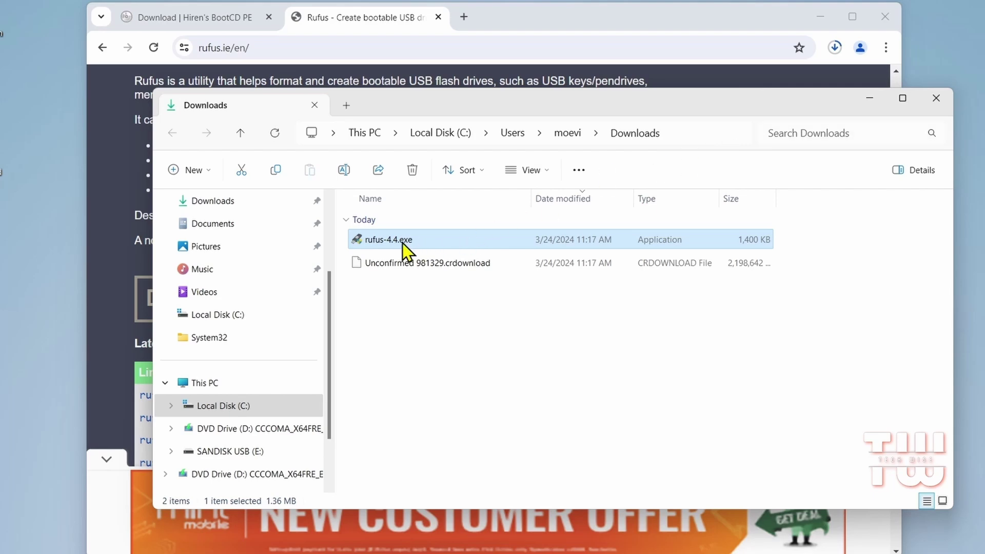
click(437, 408)
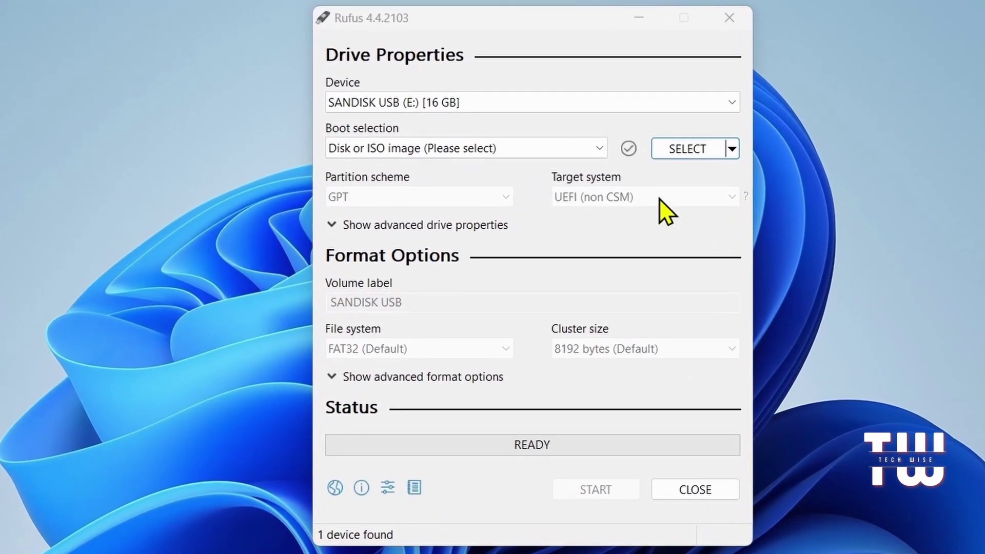
Step: Keep the SanDisk USB as device and select the HBCD_PE_x64.iso image as boot source
click(670, 102)
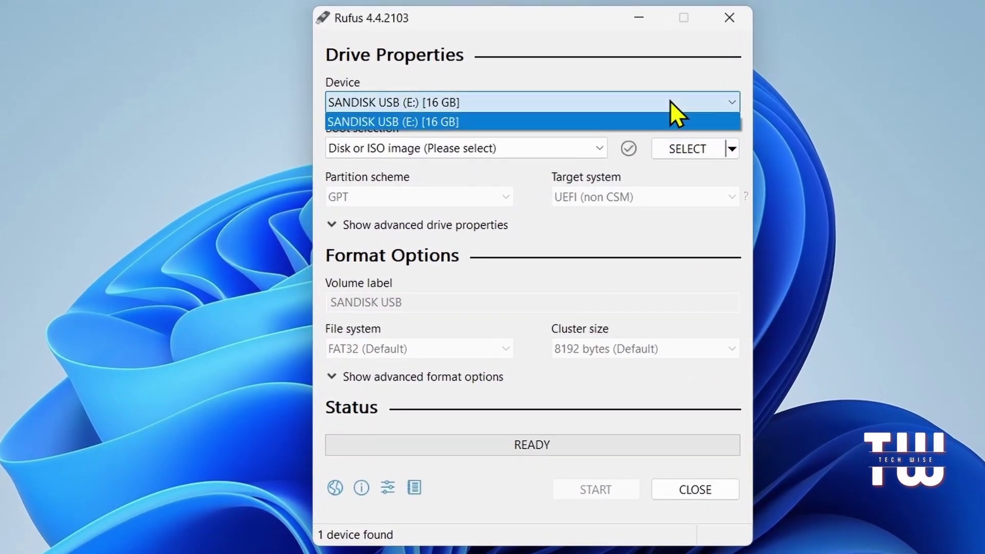
click(670, 101)
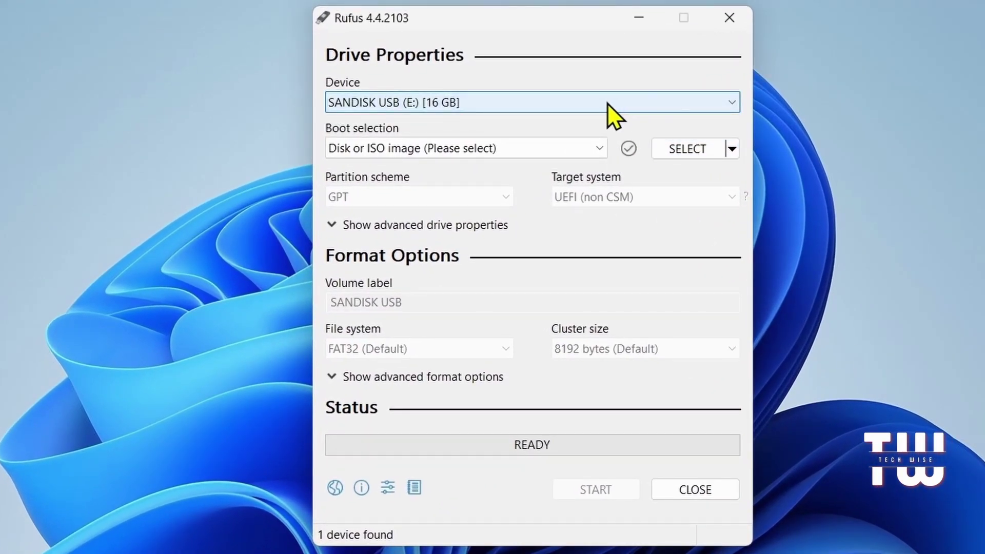
click(568, 146)
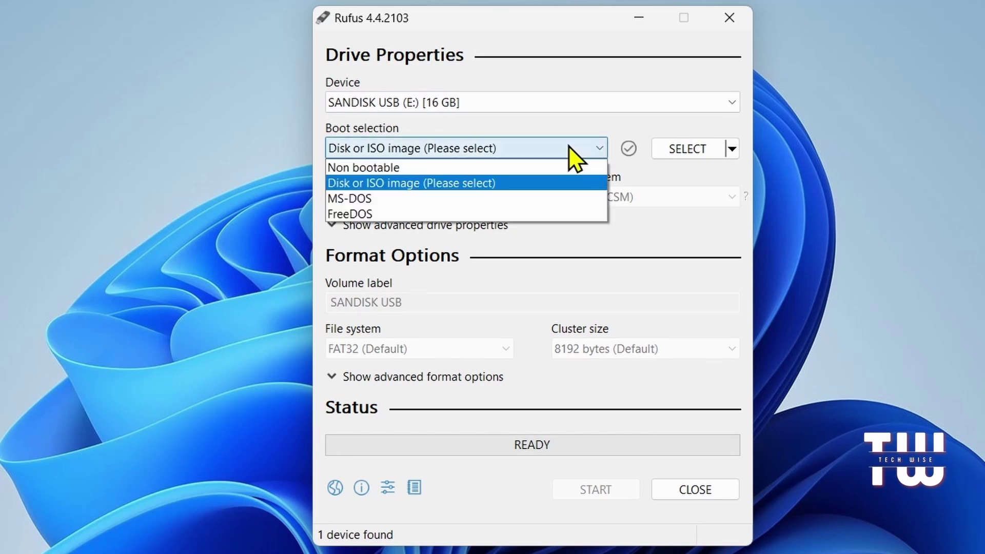
click(569, 145)
click(688, 149)
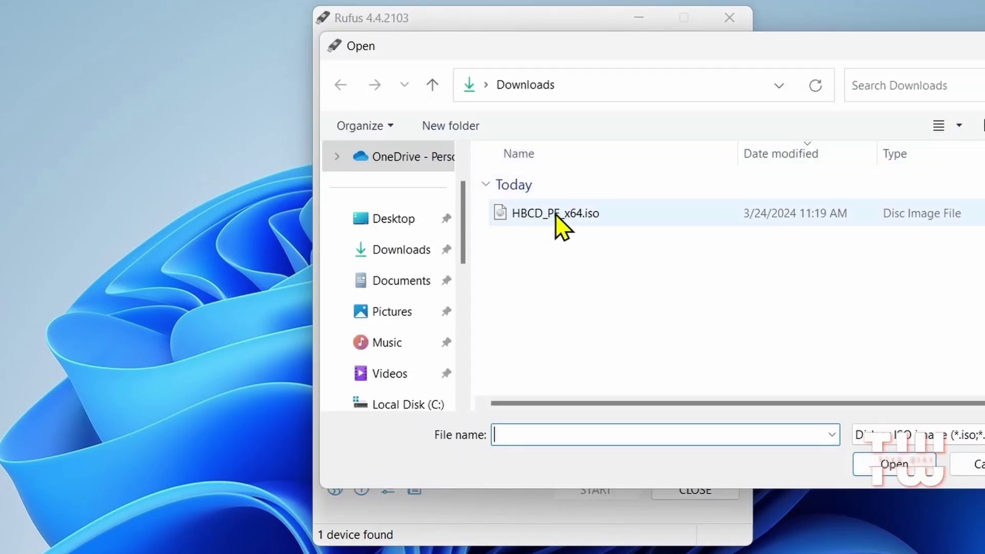
click(593, 217)
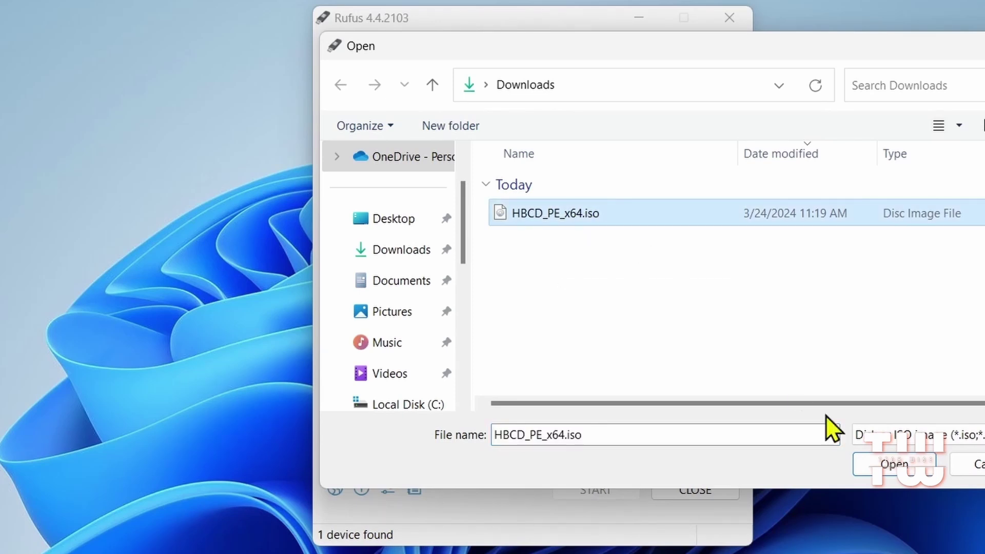
click(867, 464)
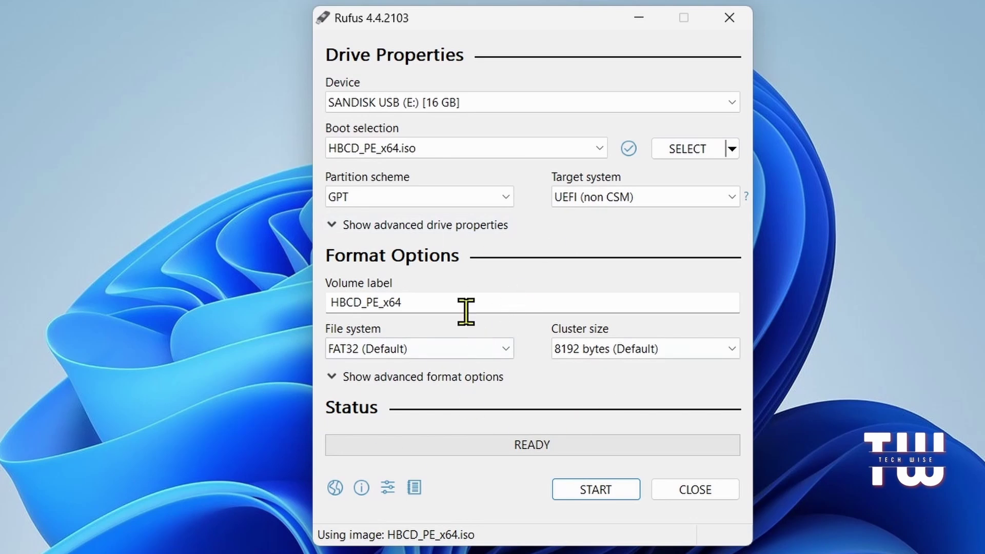
Step: Write the image to the USB drive, accepting the data-erase warning, then close Rufus
click(403, 305)
drag(403, 305, 319, 308)
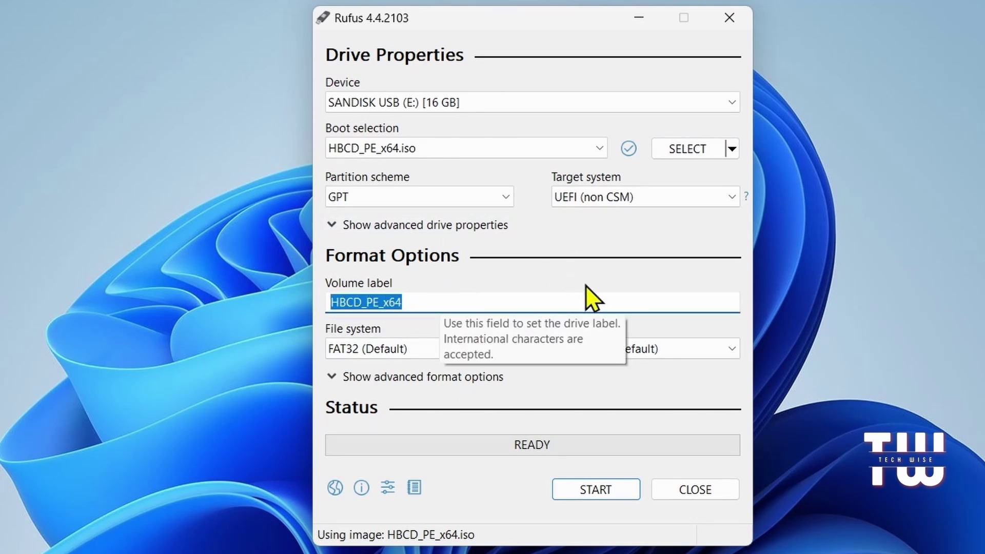
click(597, 490)
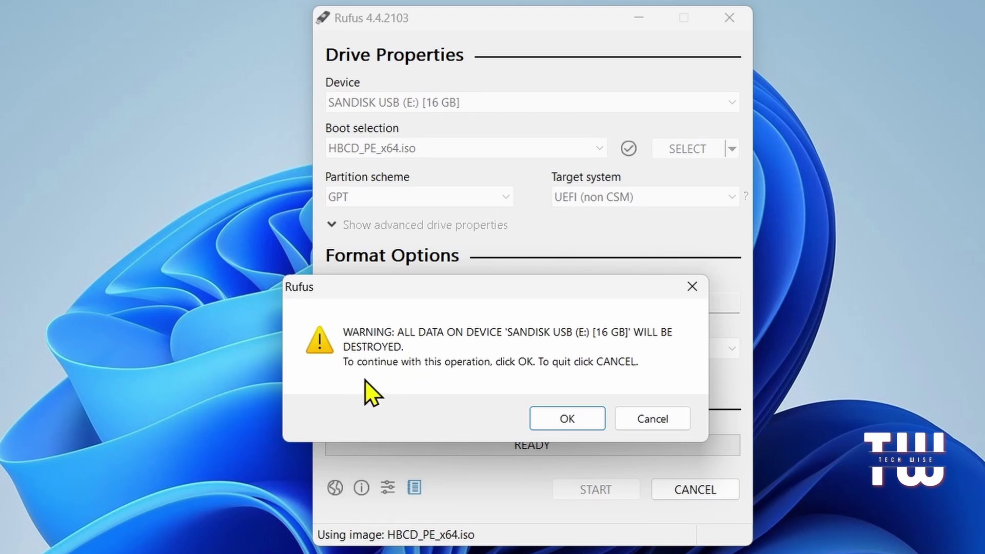
click(563, 416)
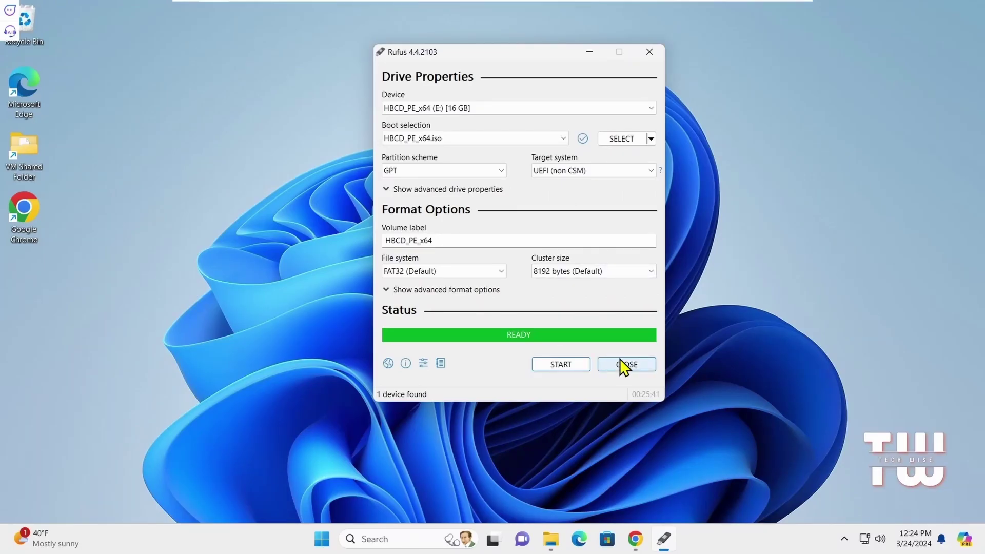
click(623, 366)
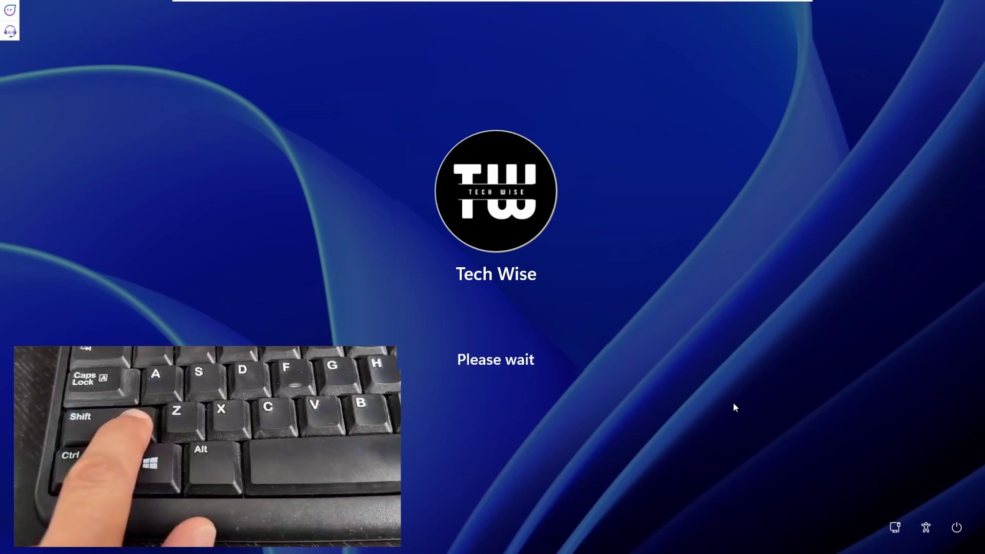
Step: Restart into recovery and choose Troubleshoot > Advanced options > UEFI Firmware Settings > Restart
click(962, 528)
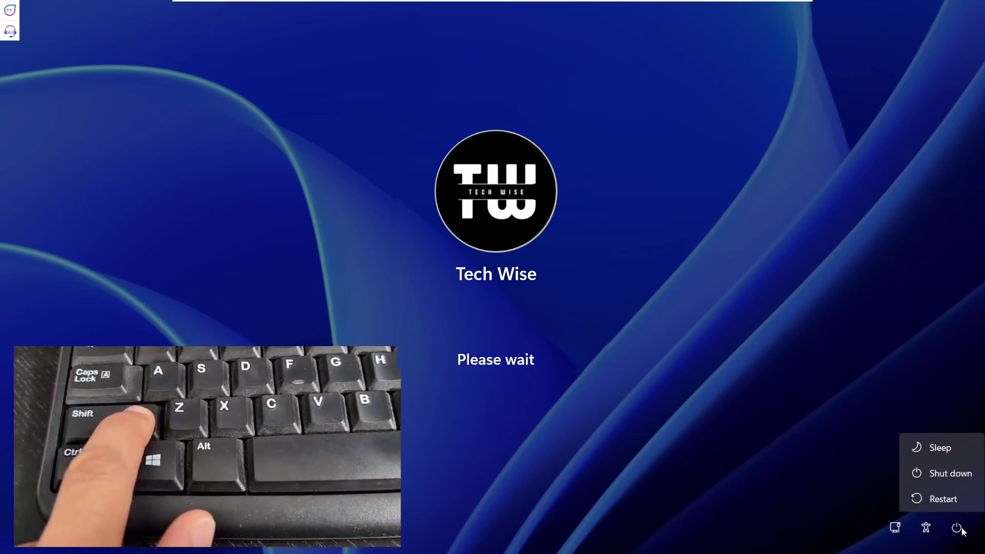
shift+click(955, 500)
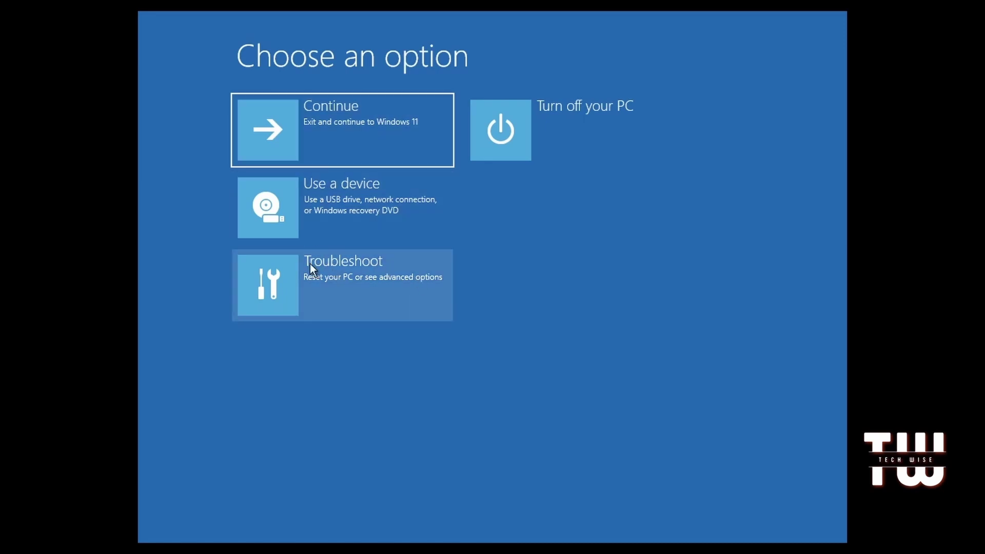
click(344, 267)
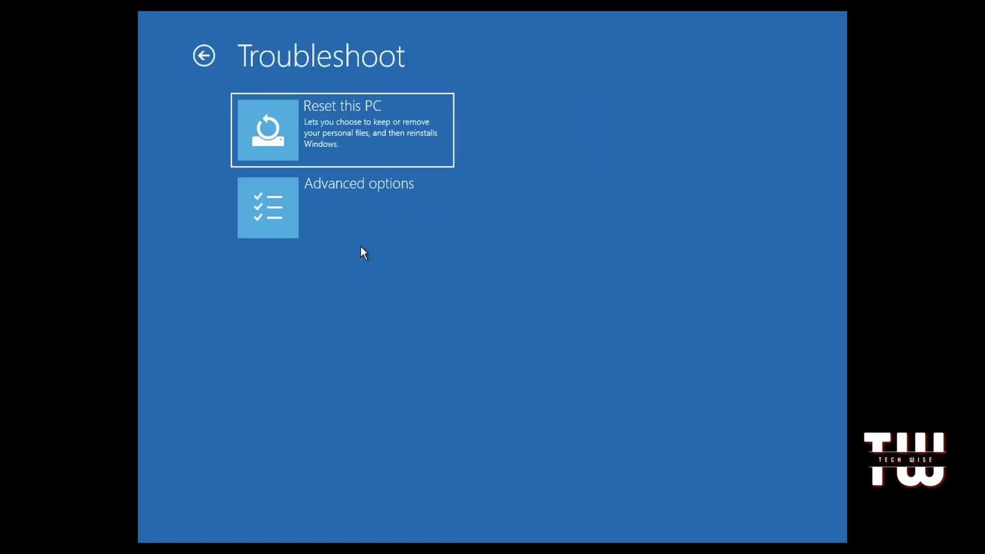
click(349, 205)
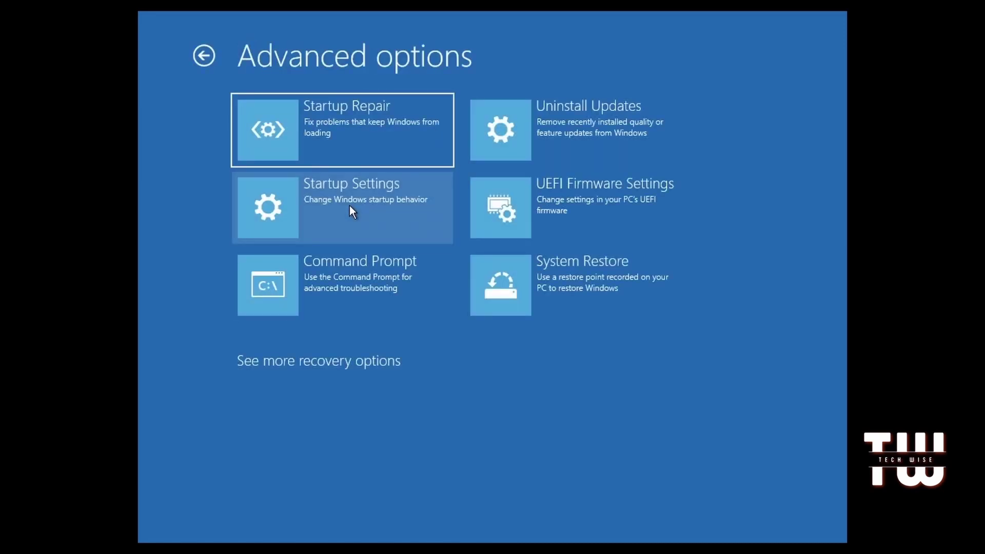
click(598, 217)
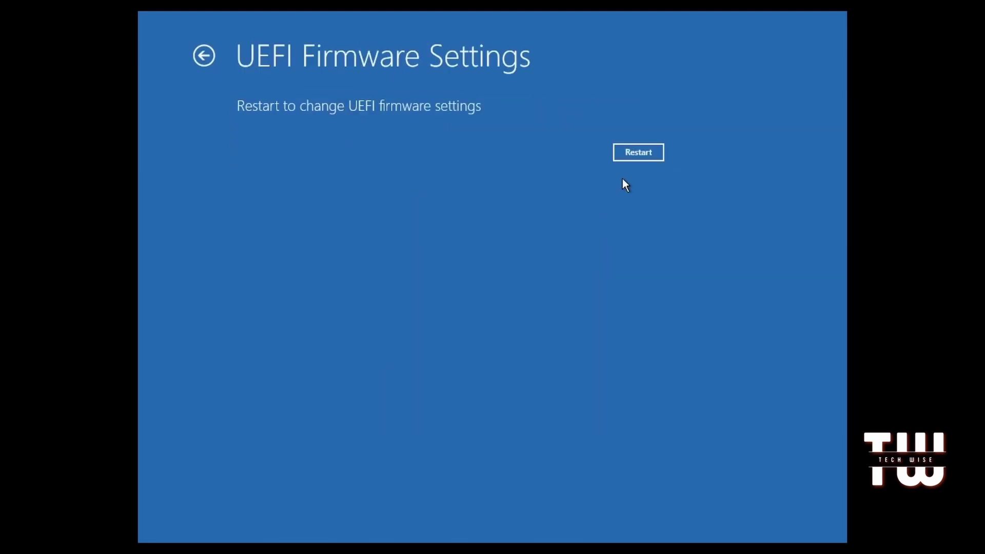
click(632, 156)
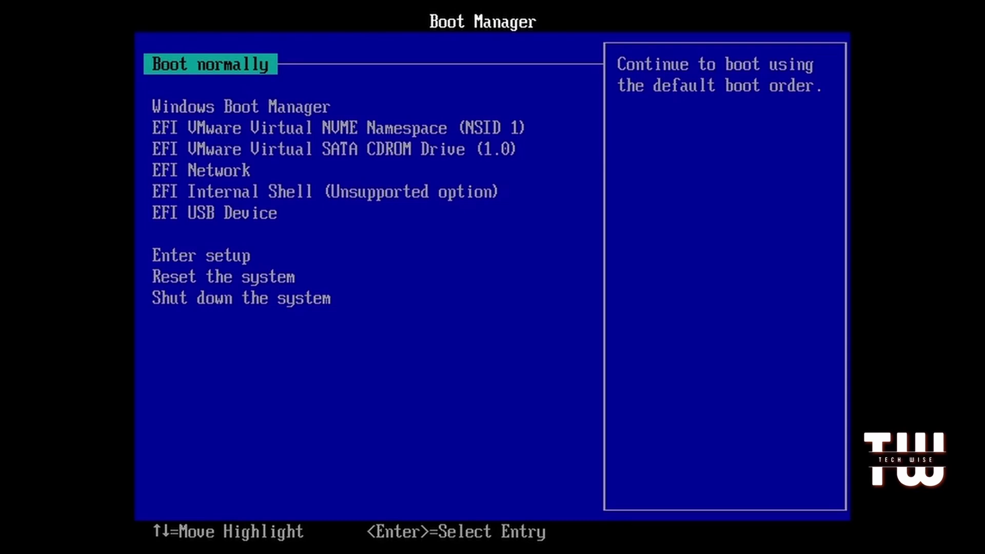
Step: Select EFI USB Device in the Boot Manager and boot Hiren's BootCD PE from it
key(Down)
key(Down)
key(Down)
key(Down)
key(Down)
key(Down)
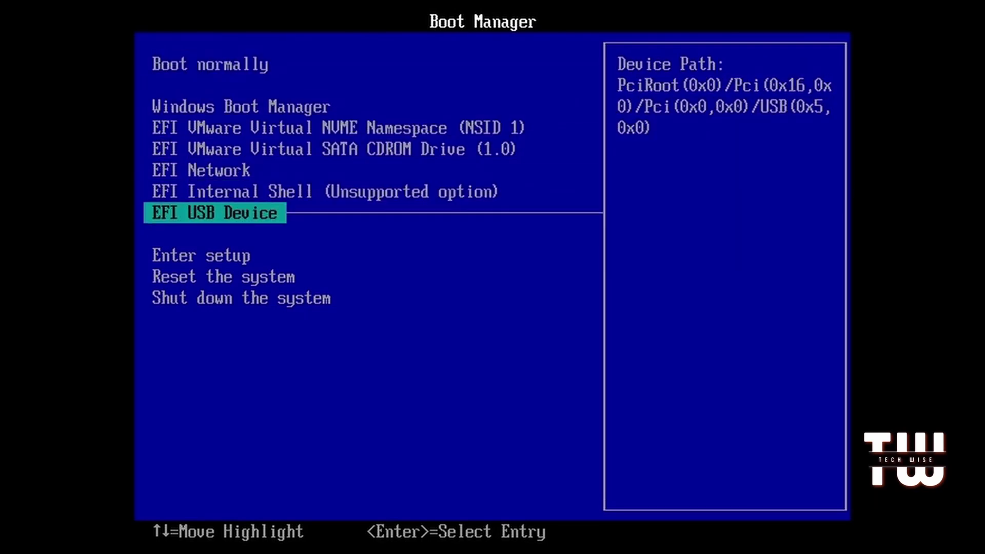
key(Return)
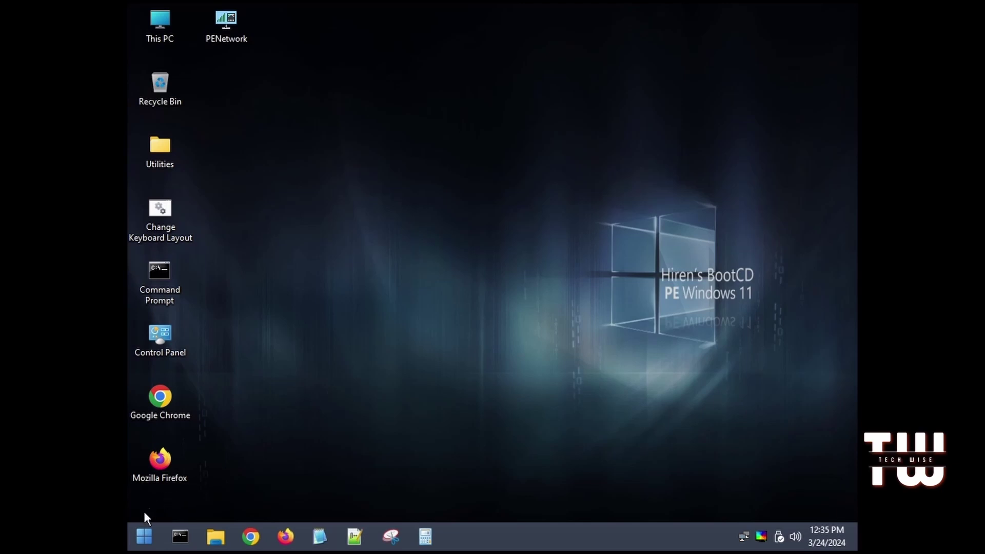
Step: Open Start > All Programs > Security > Passwords to list the password recovery tools
click(144, 537)
click(198, 473)
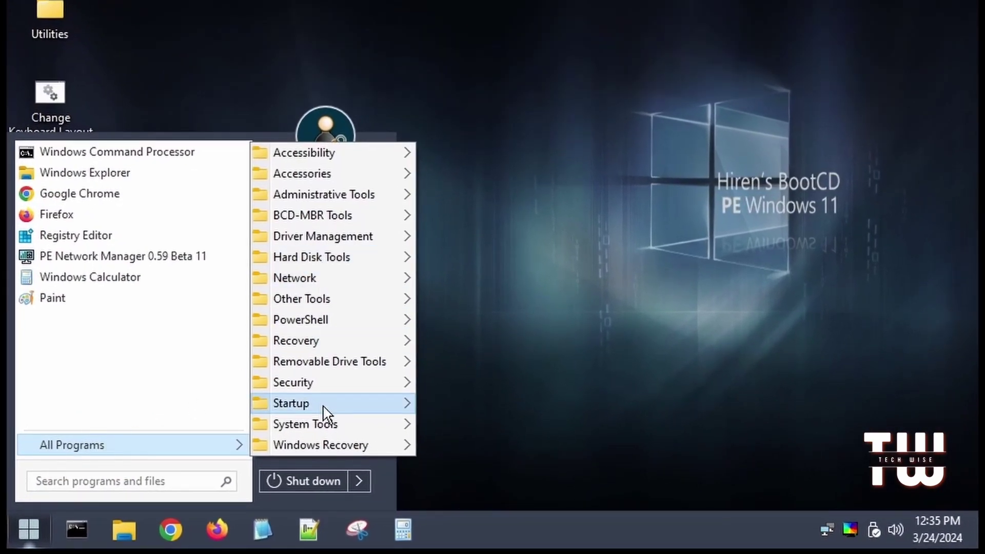
mouse_move(325, 390)
mouse_move(478, 426)
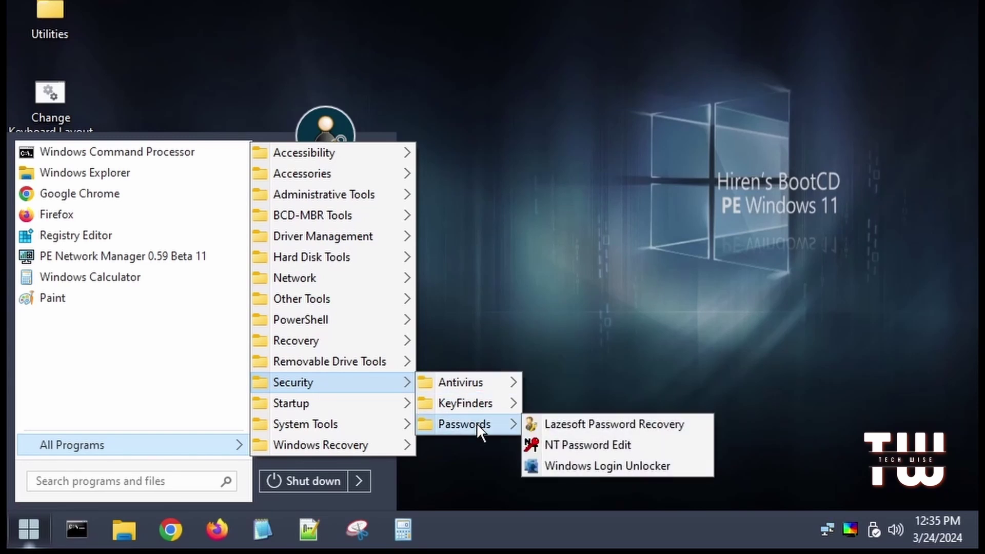
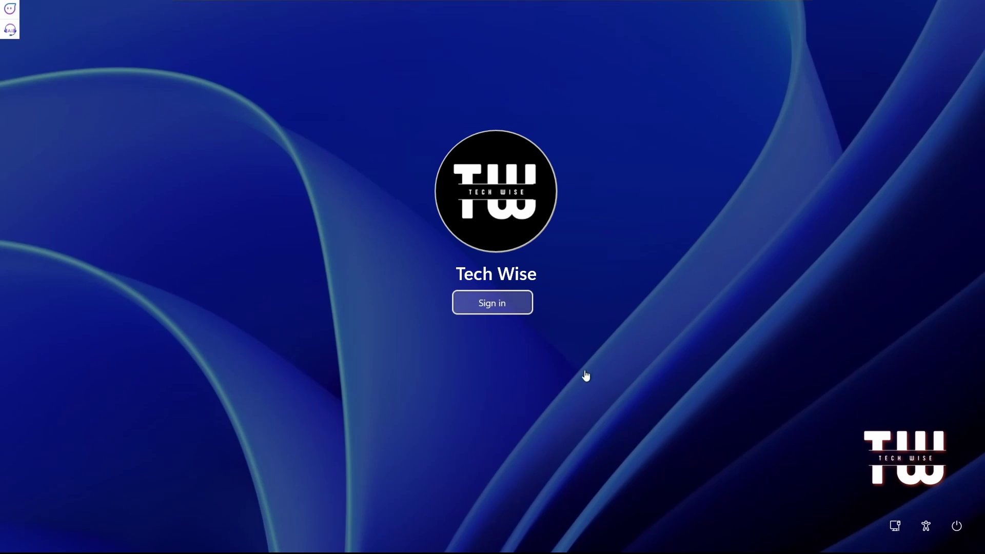
Step: Sign in to the Tech Wise account from the lock screen with no password and reach the desktop
click(498, 308)
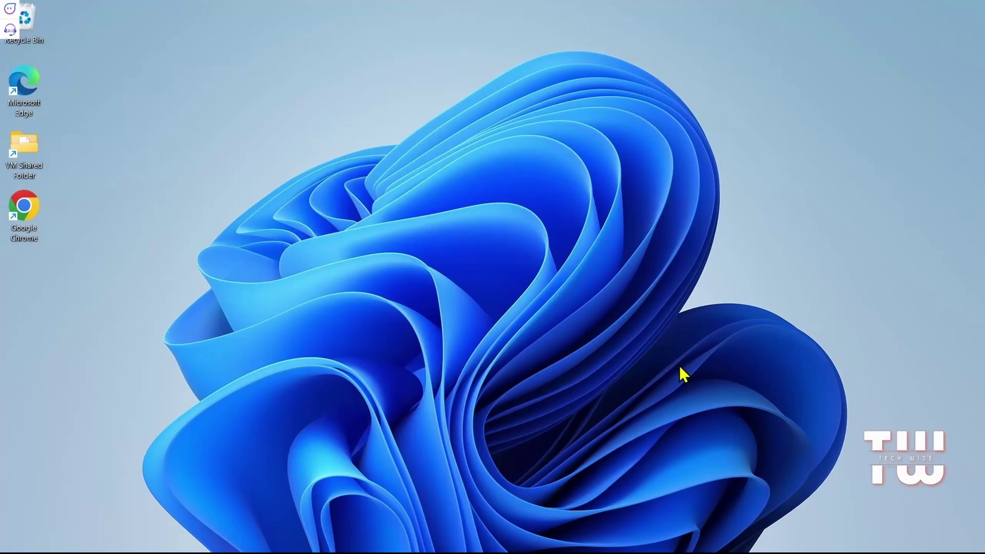